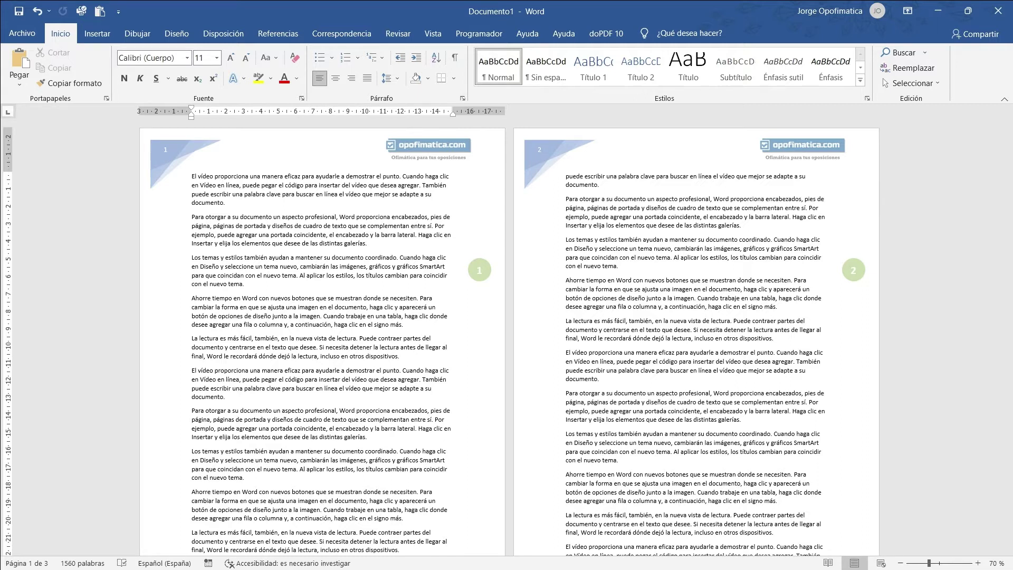
Step: Enter header editing by double-clicking the page header, then switch to the Insertar tab
double_click(290, 151)
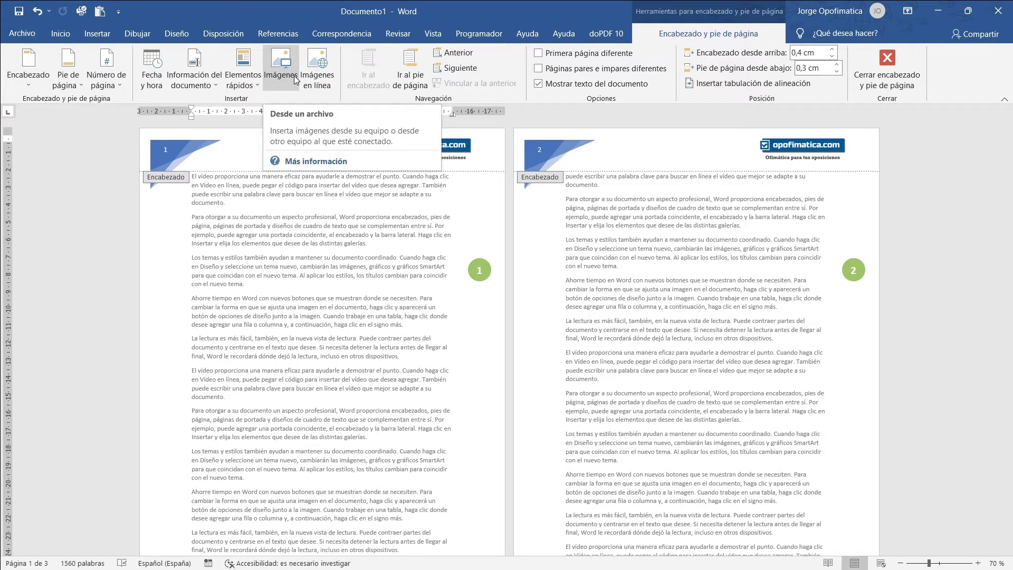
click(98, 38)
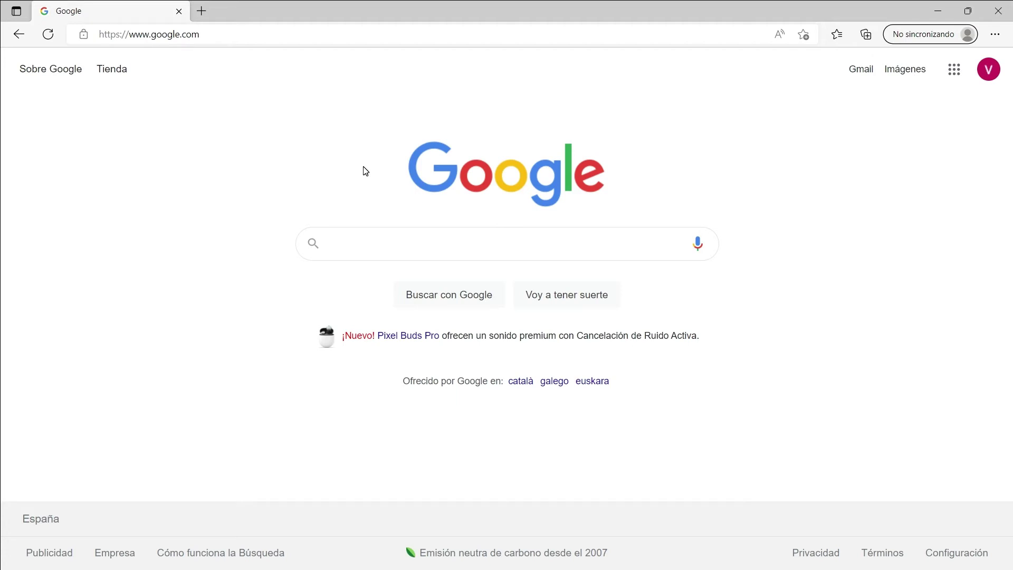
Step: Copy the Ctreative Promotion banner (762 × 200) from the 'mini banner panoramico' image results
scroll(271, 206, down, 3)
scroll(271, 207, down, 5)
scroll(271, 207, down, 1)
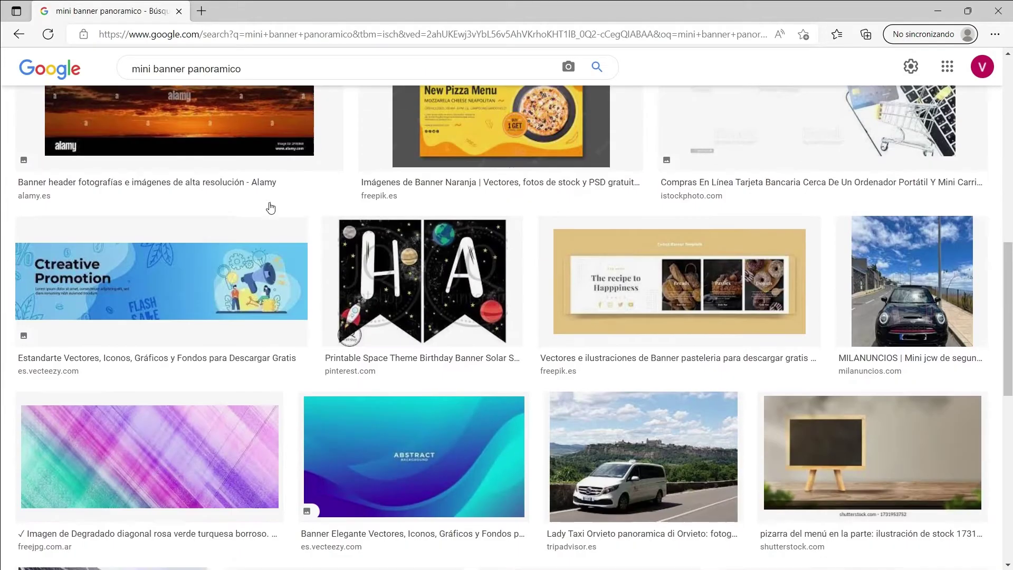
click(132, 289)
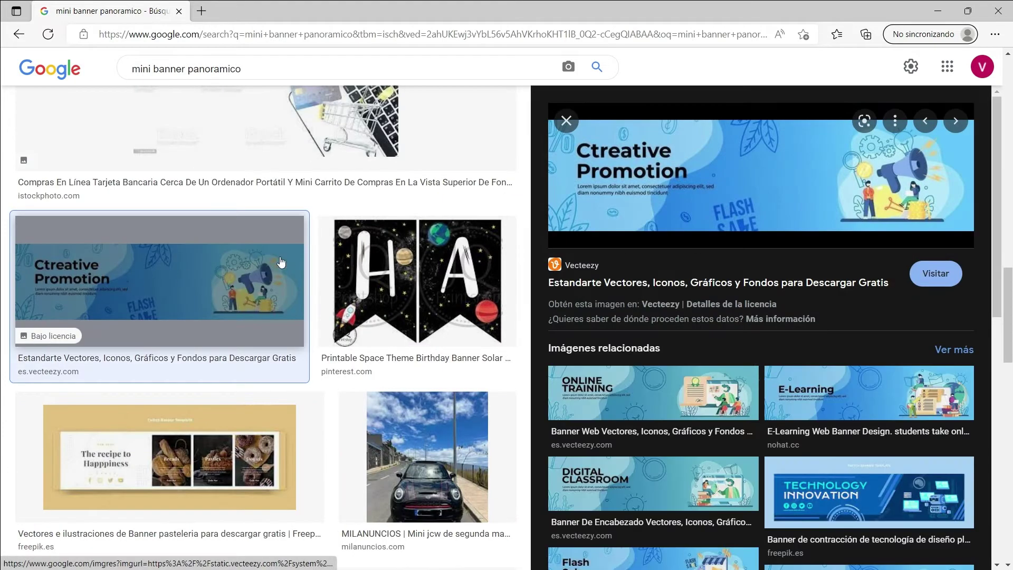
right_click(718, 168)
click(778, 377)
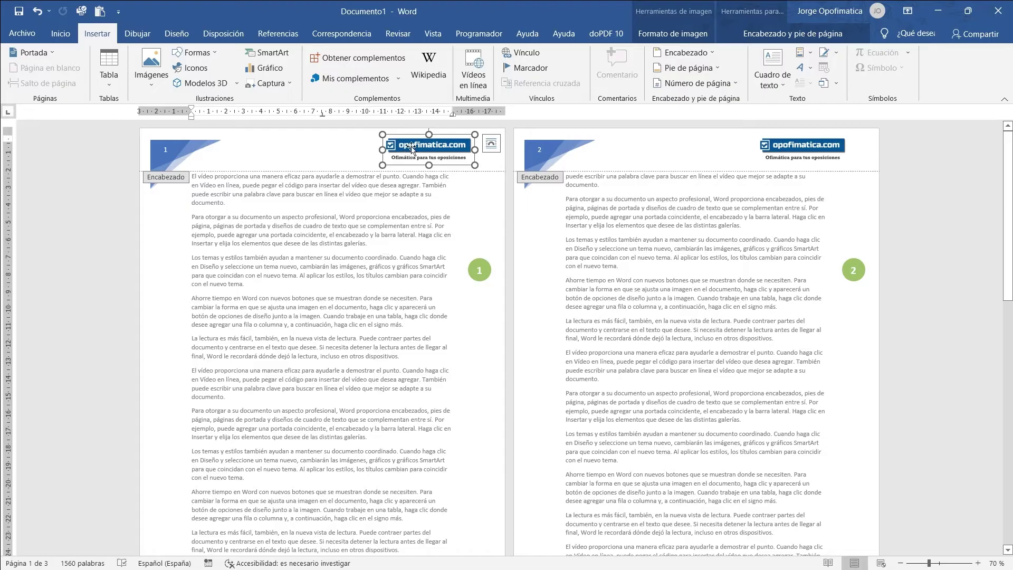
Step: Replace the header logo with the pasted Ctreative Promotion banner
key(Delete)
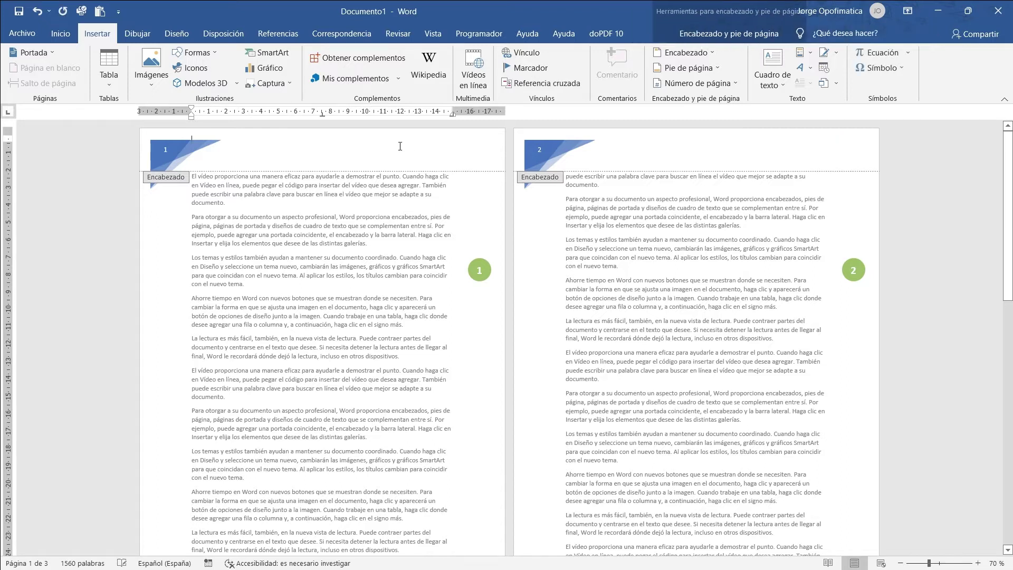
key(ctrl+v)
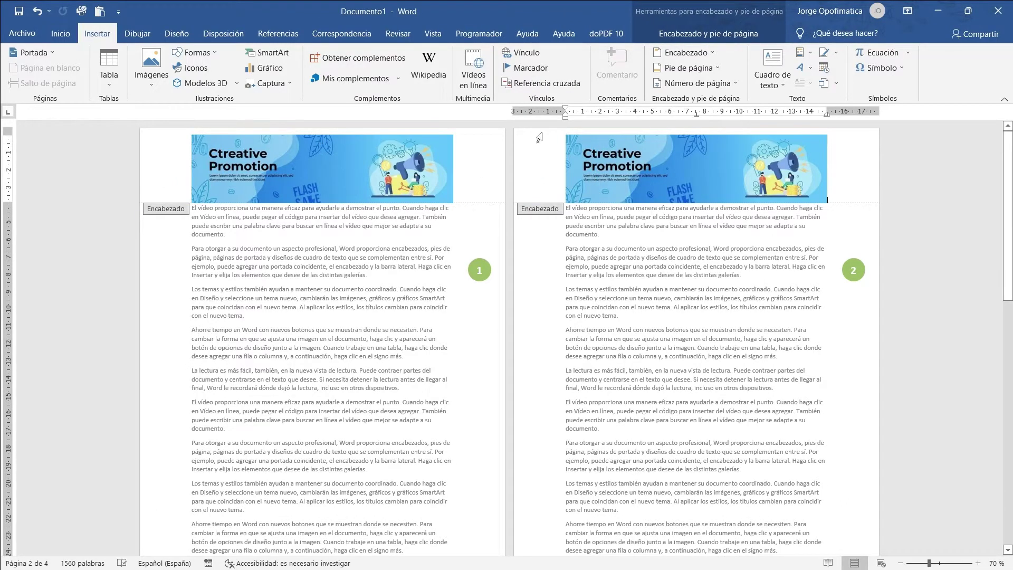
scroll(643, 199, down, 1)
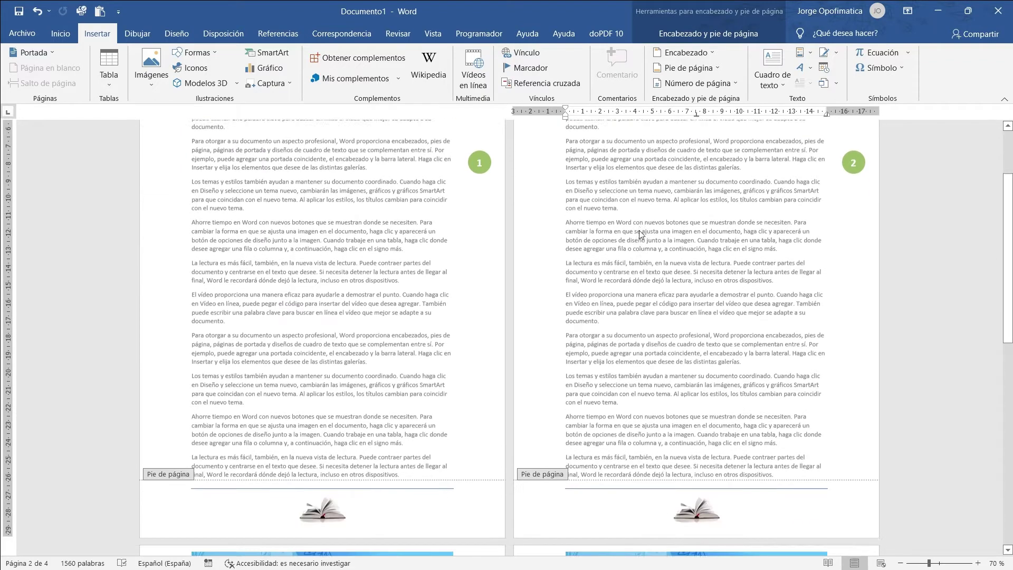
scroll(638, 230, down, 5)
scroll(639, 254, down, 3)
scroll(636, 274, up, 1)
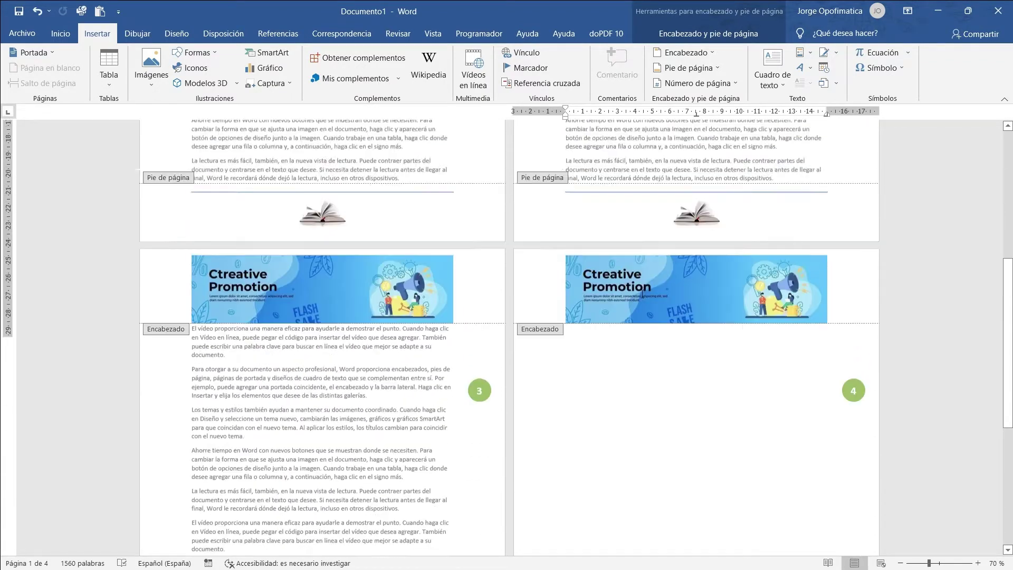
scroll(581, 261, up, 4)
scroll(528, 248, up, 3)
scroll(507, 242, up, 1)
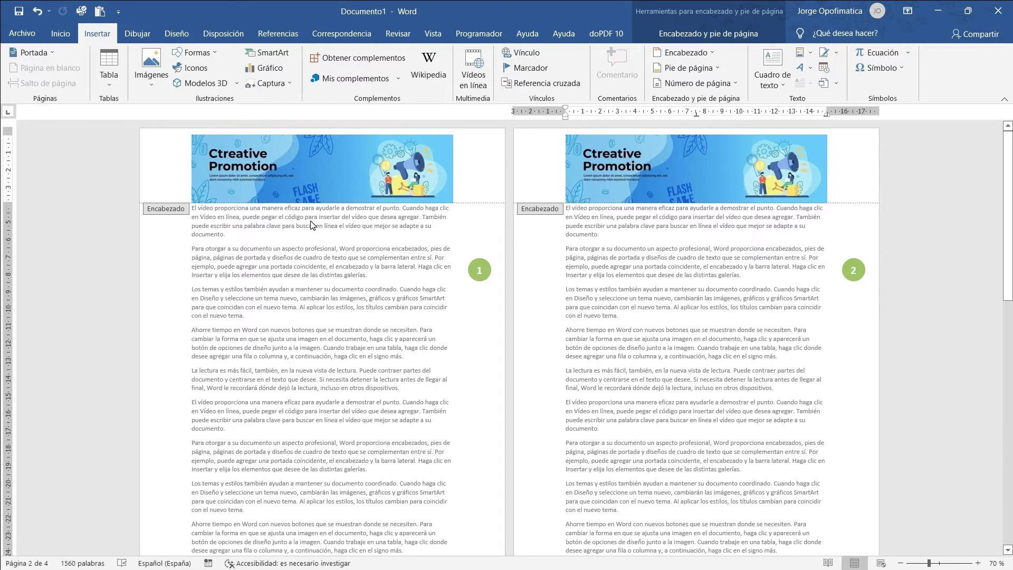
Step: Delete the pasted banner and the green page-number circles from the headers
click(388, 199)
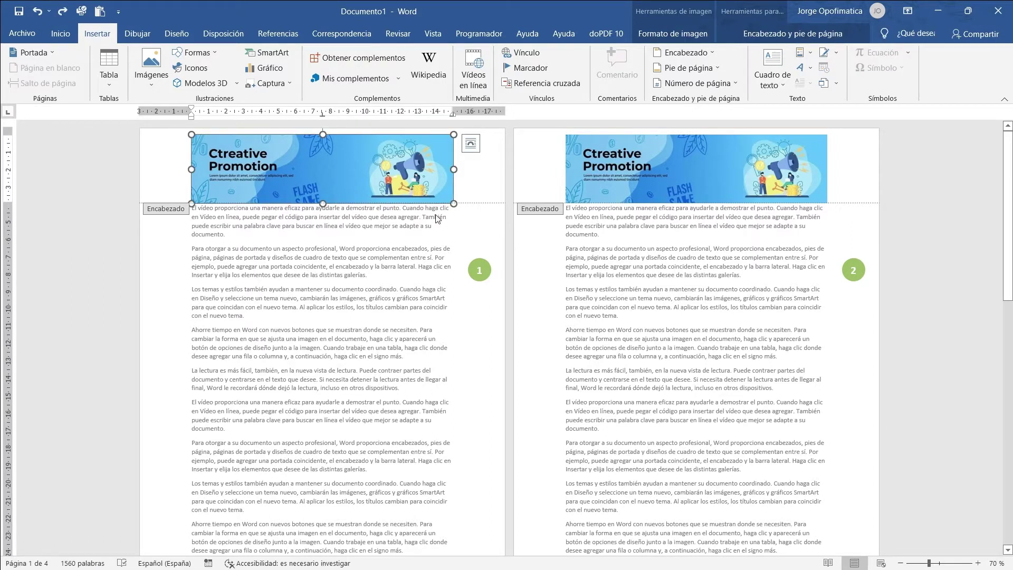
key(Delete)
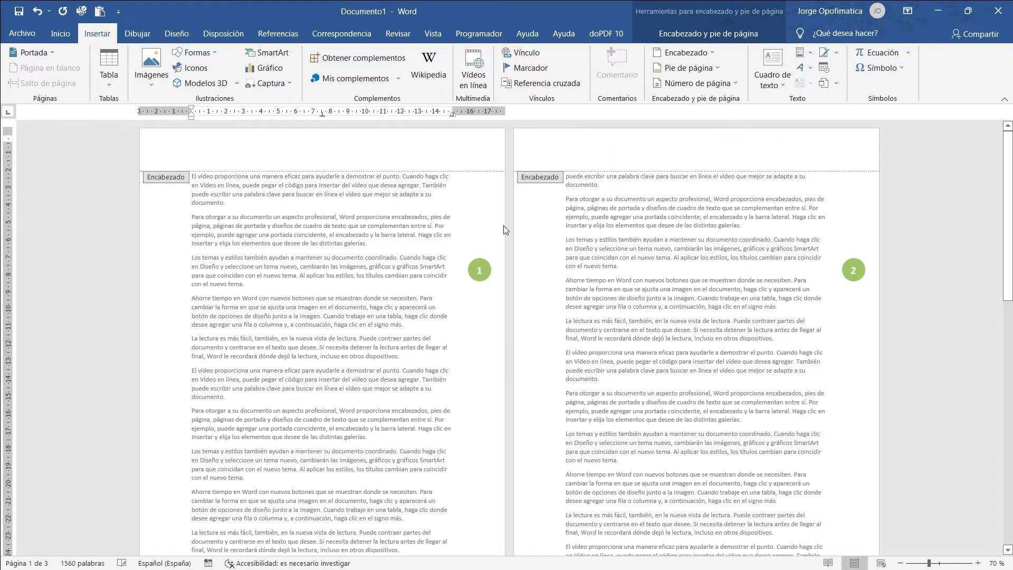
click(479, 248)
key(Delete)
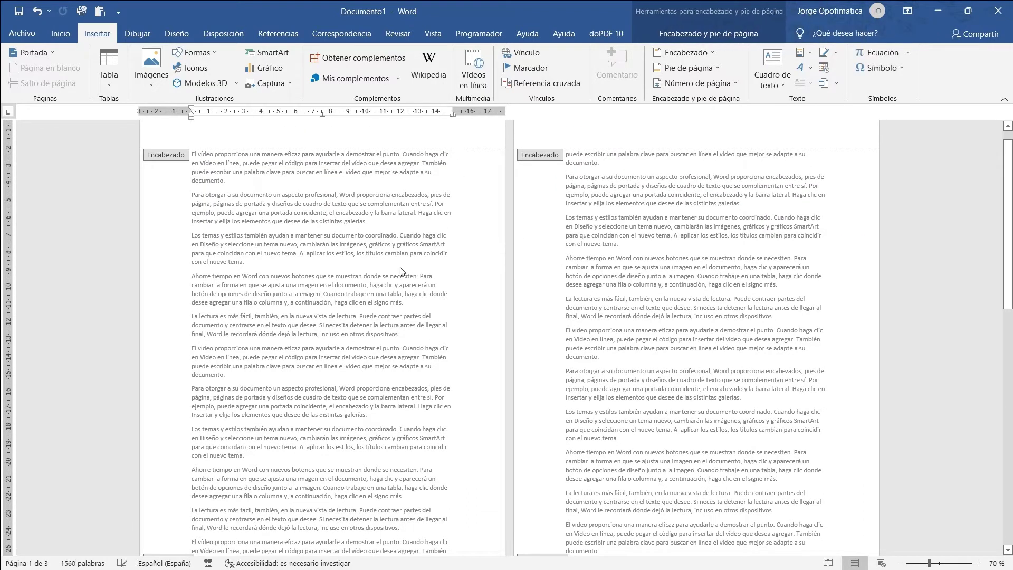
Step: Turn on Primera página diferente in the header and footer options, then review the footers
click(708, 33)
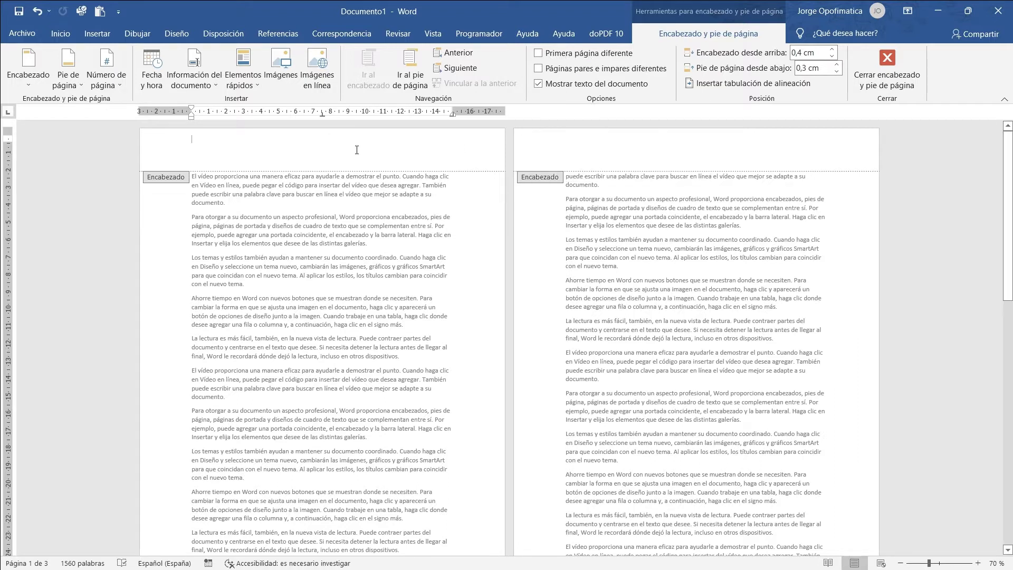
click(539, 53)
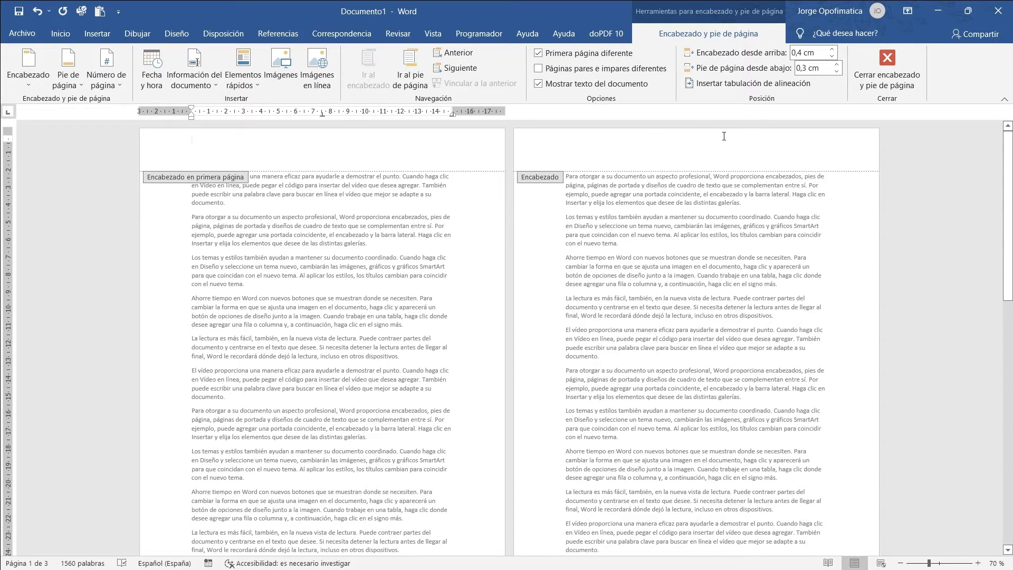
scroll(522, 255, down, 1)
scroll(523, 255, down, 5)
scroll(520, 258, down, 4)
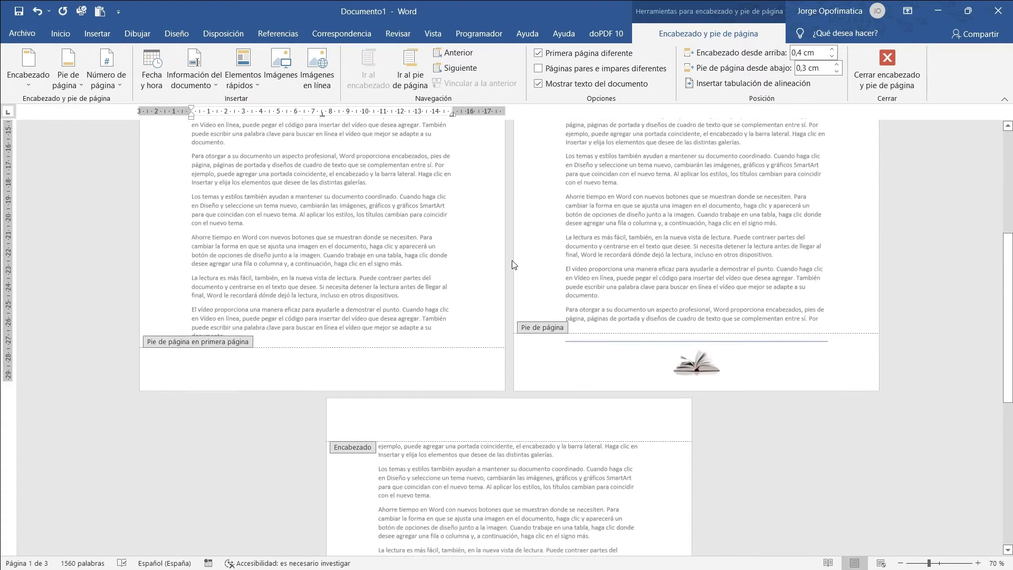
scroll(515, 264, down, 2)
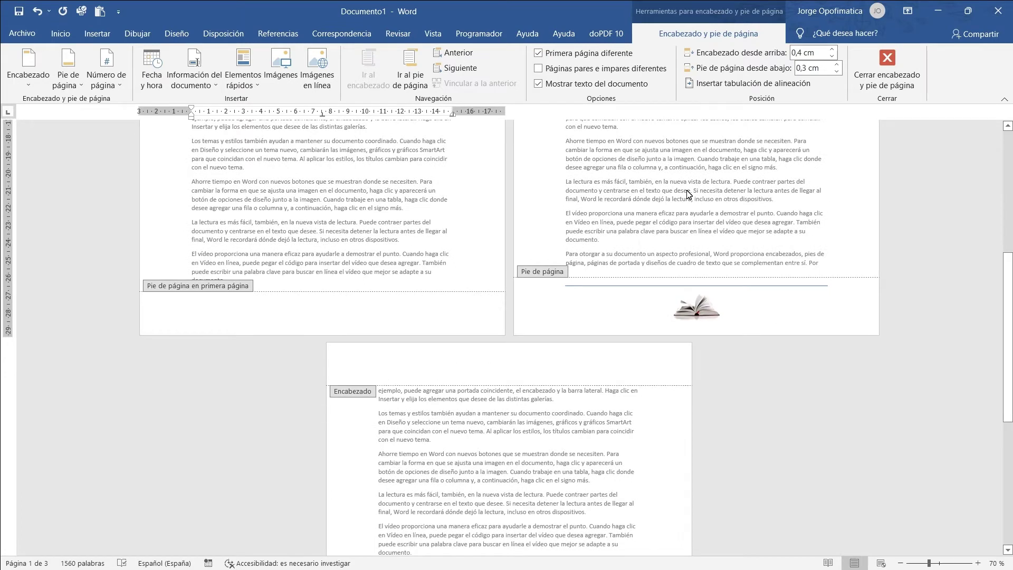
scroll(627, 269, up, 12)
Step: Increase the header's distance from the top of the page
click(833, 49)
click(833, 49)
click(832, 49)
click(832, 49)
click(832, 49)
click(832, 49)
click(832, 49)
click(832, 49)
click(832, 49)
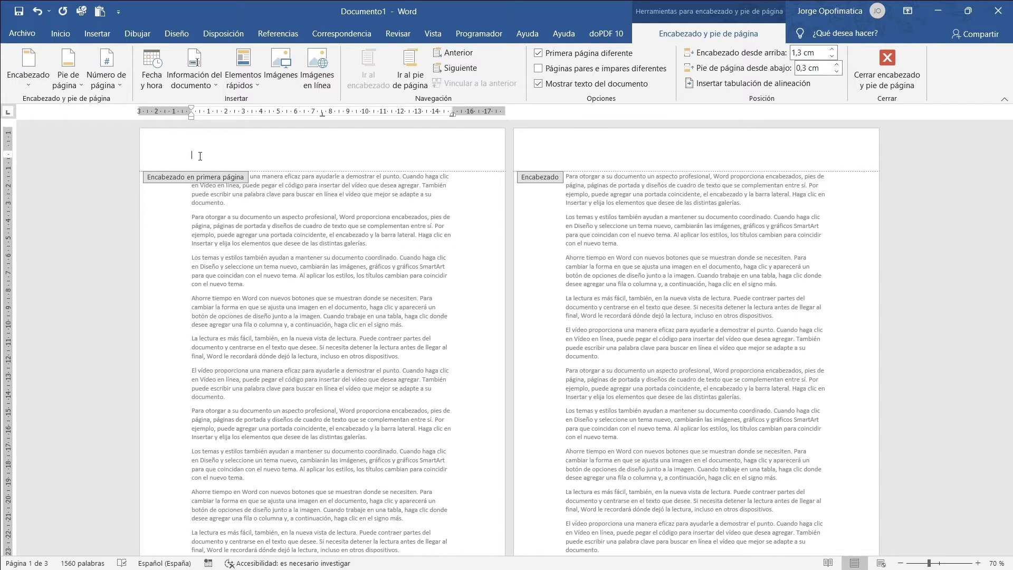
Step: Type CURSO DE WORD in the first-page header and enlarge its font size
text(CURSO DE WORD)
key(shift+Home)
click(60, 33)
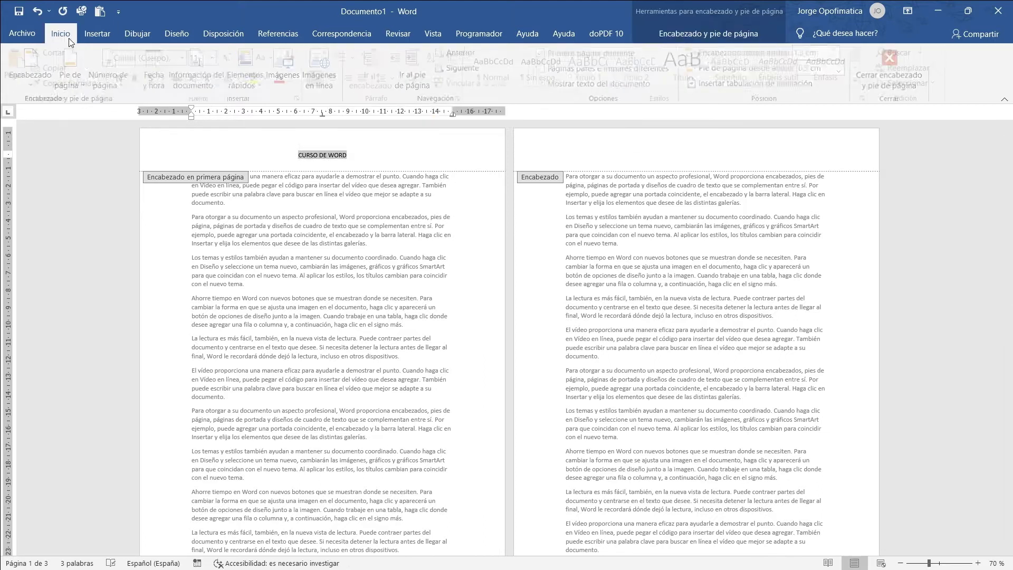
click(230, 60)
click(230, 60)
click(229, 60)
click(229, 60)
click(229, 61)
click(230, 60)
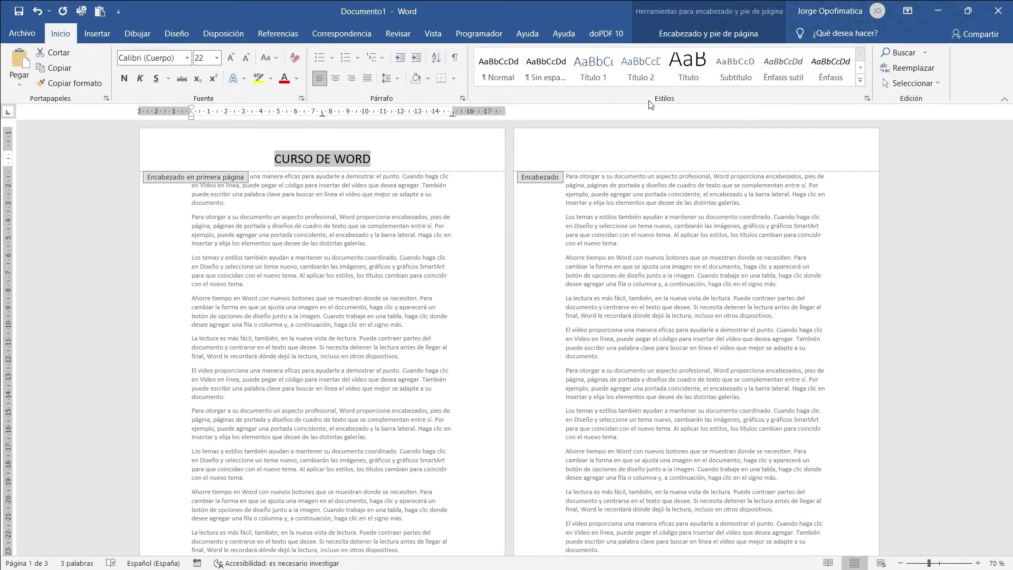
Step: Reduce the header distance from the top to 0,9 cm
click(707, 33)
click(832, 56)
click(833, 56)
click(833, 56)
click(832, 56)
mouse_move(298, 151)
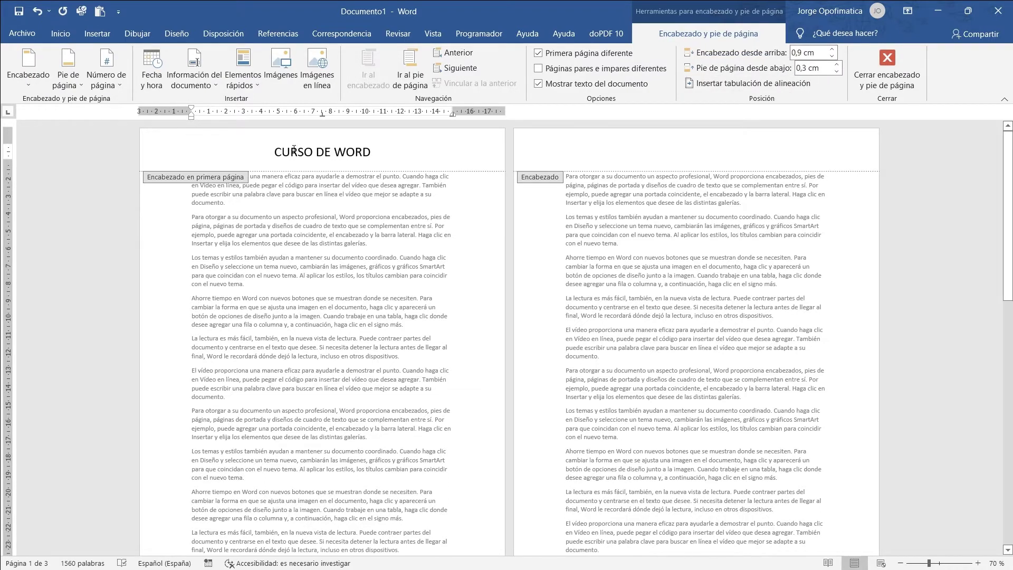
scroll(316, 317, down, 5)
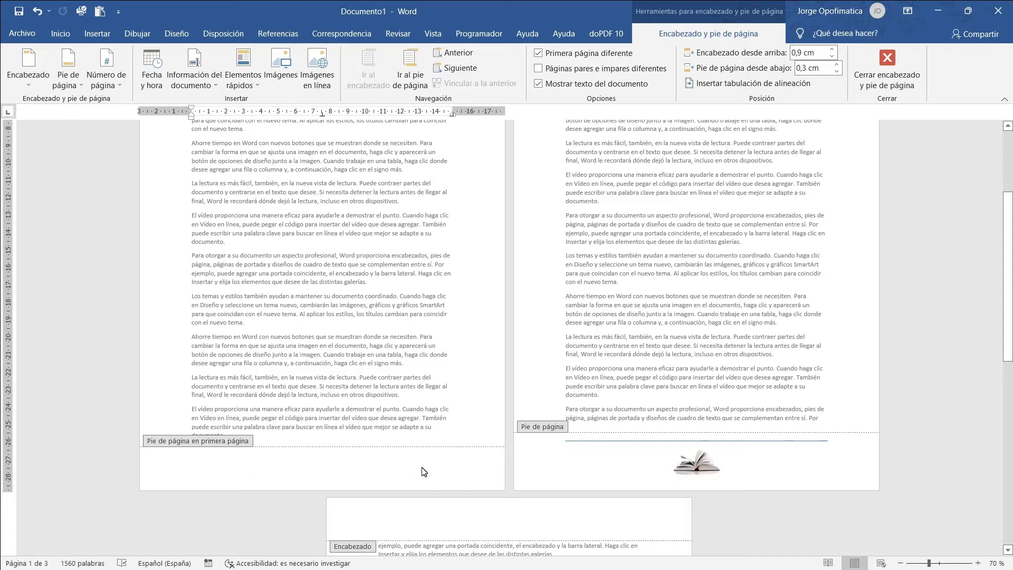
scroll(647, 388, up, 3)
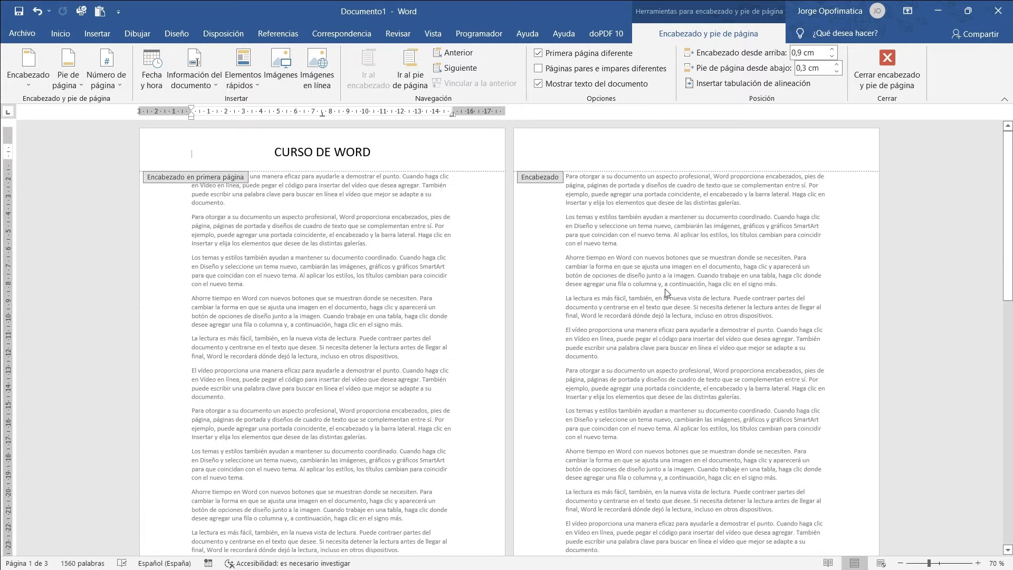
Step: Type TEMA 1. INTRODUCCIÓN A WORD in page 2's header and enlarge its font
click(667, 150)
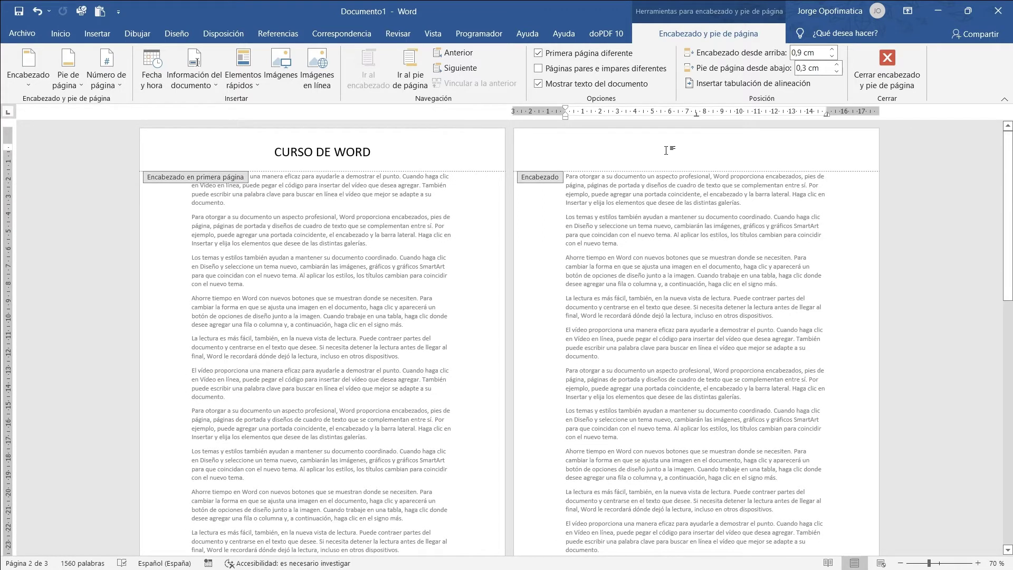
text(TEMA 1)
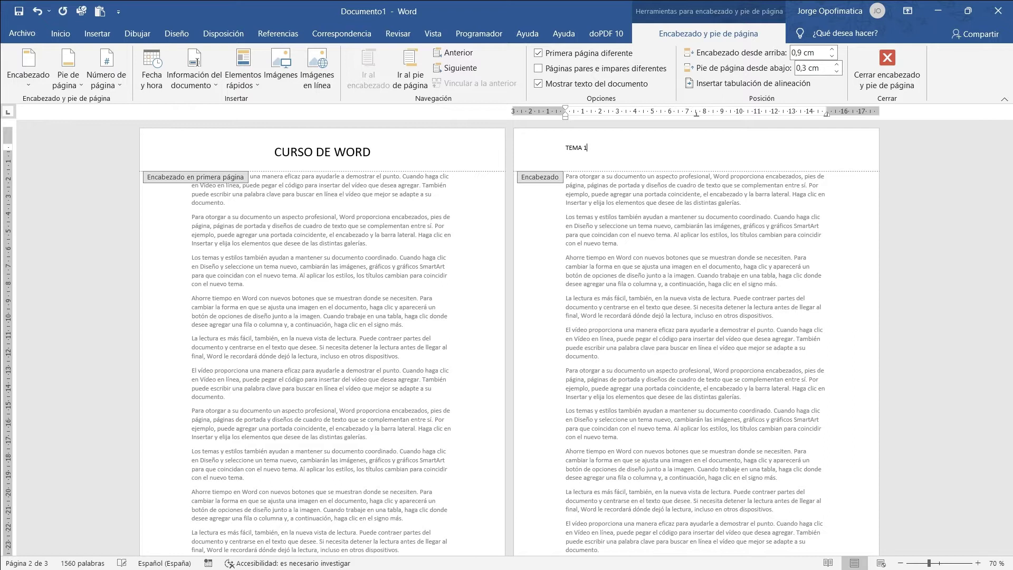
text(. INTRODUCCIÓN A WORD)
drag(662, 147, 569, 151)
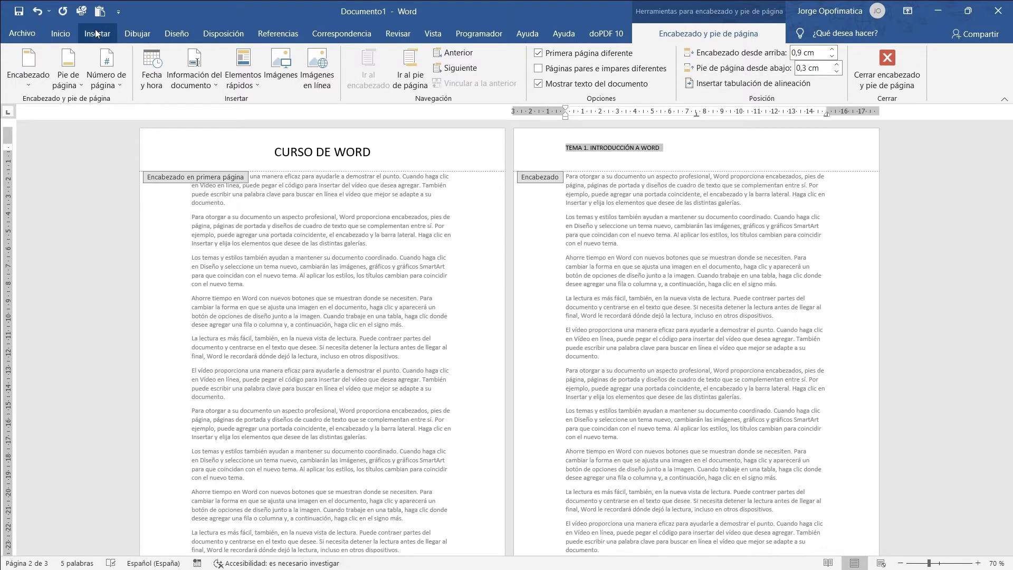
click(60, 33)
click(235, 58)
click(235, 58)
click(235, 58)
click(235, 58)
click(708, 33)
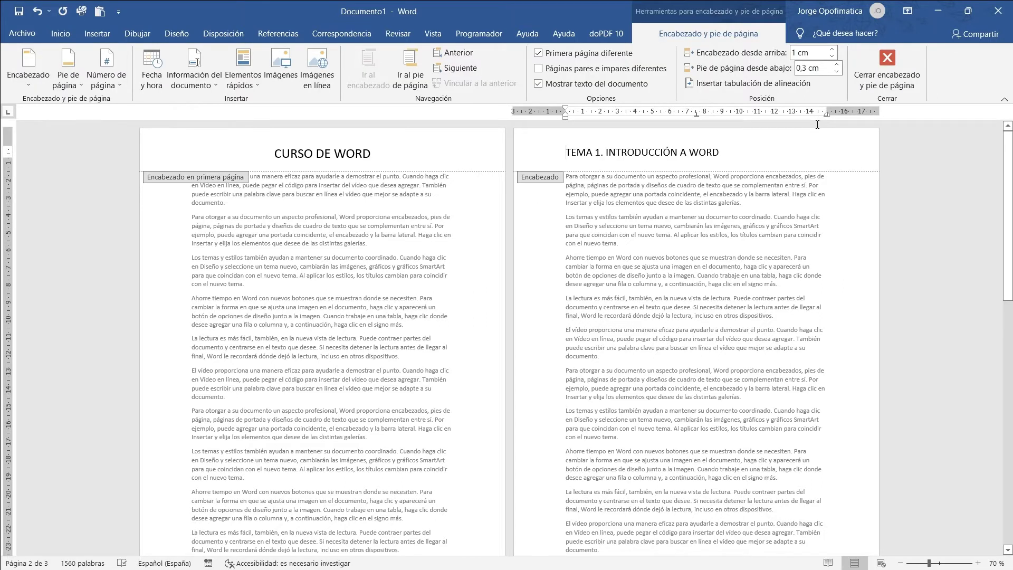
Step: Close header editing and return to the body text at the end of the document
scroll(606, 287, down, 4)
scroll(607, 287, down, 3)
scroll(607, 286, down, 3)
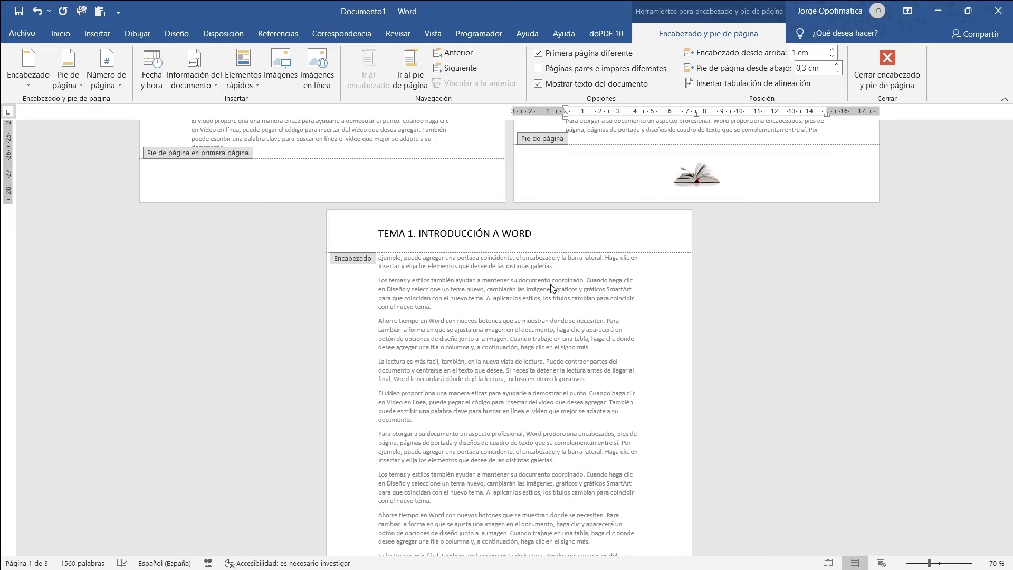
scroll(554, 317, down, 3)
scroll(559, 370, down, 5)
scroll(569, 396, down, 4)
double_click(590, 412)
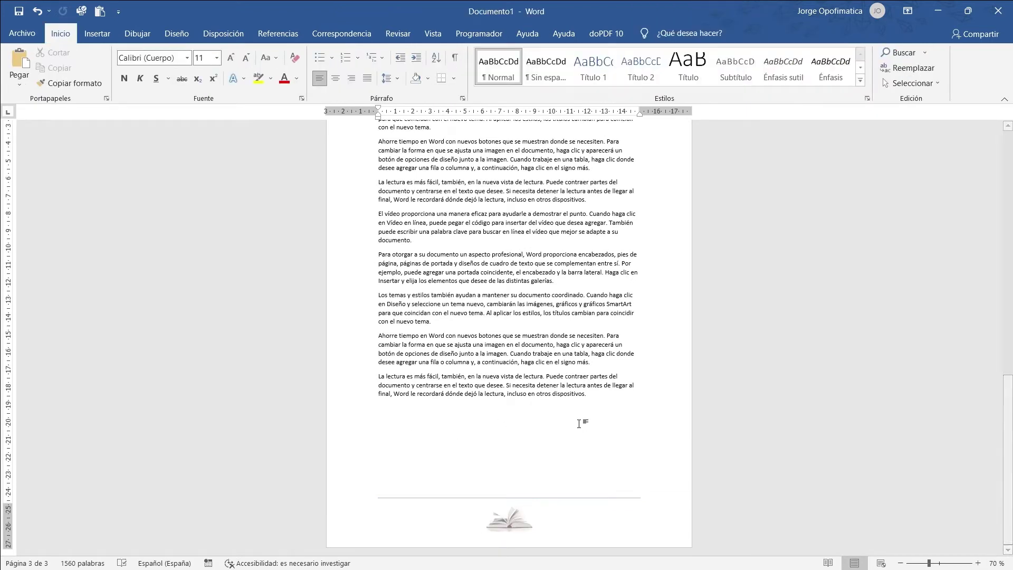
Step: Add a TEMA 1. WORD heading at the start of page 2 with the Título 1 style
text(=)
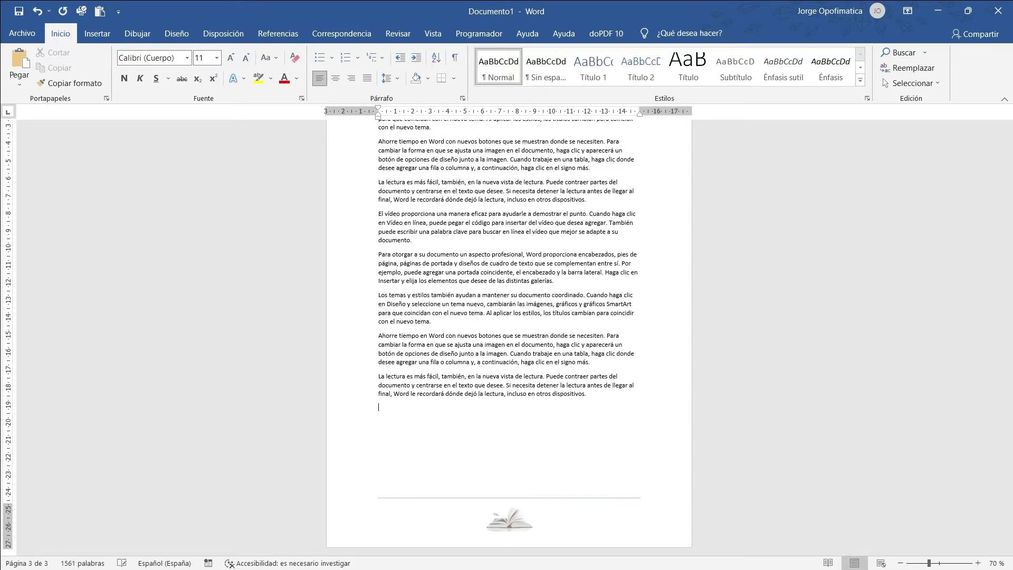
text(TEMA)
text(D)
scroll(717, 373, up, 15)
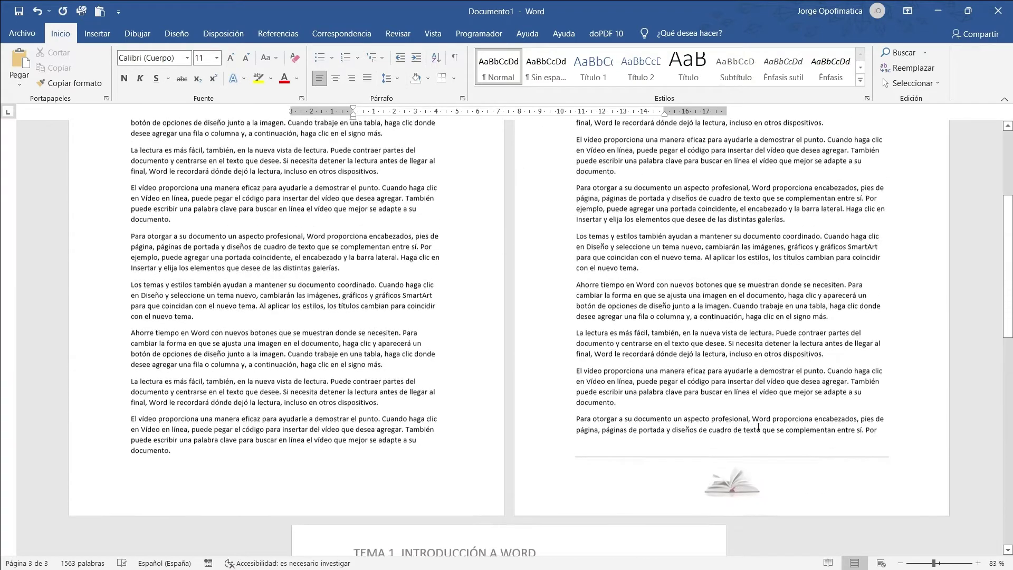
click(759, 147)
key(Return)
text(TEMA 1)
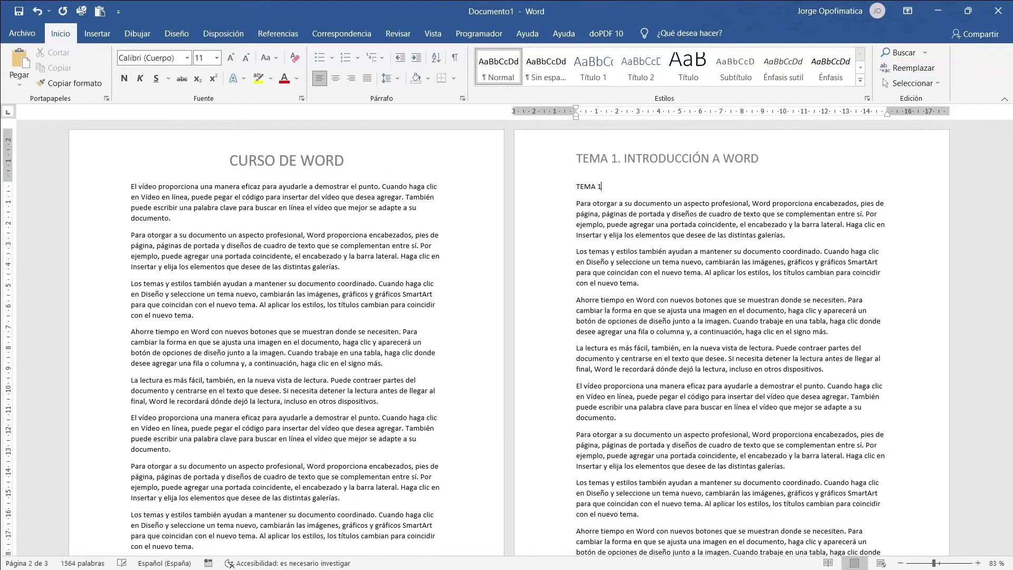
text(. WORD)
click(551, 189)
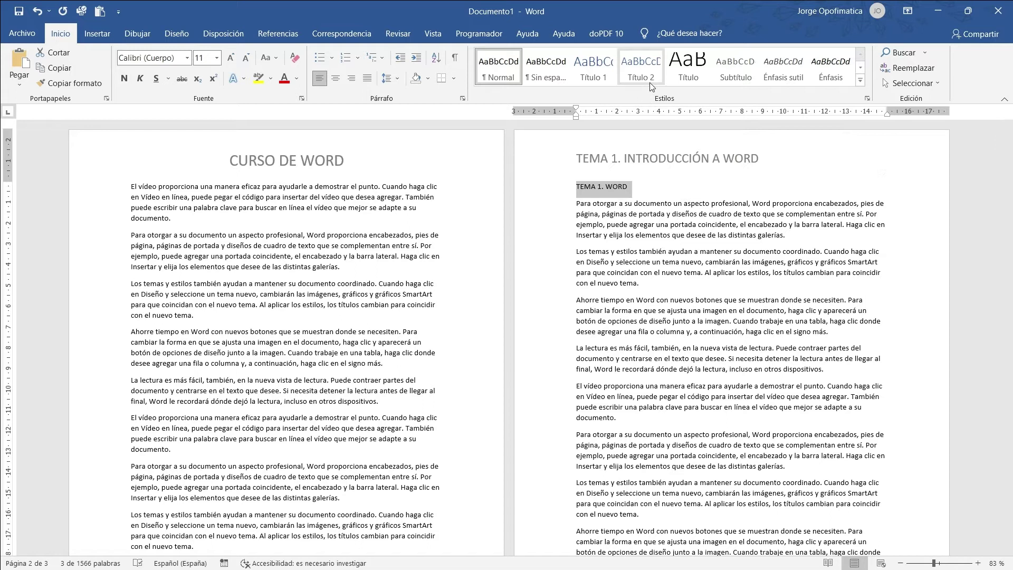
click(597, 65)
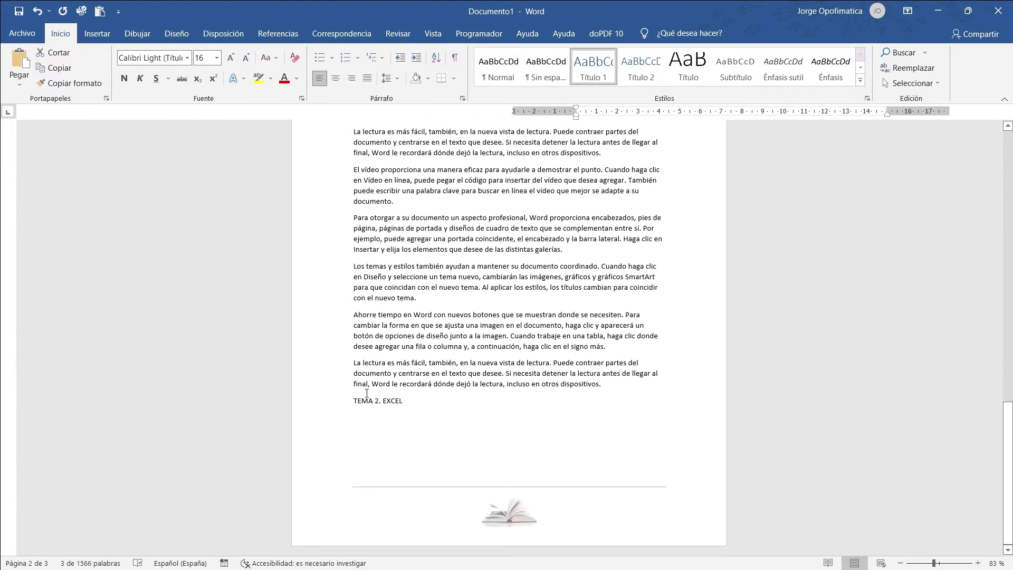
Step: Style TEMA 2. EXCEL as Título 1 and generate filler text below it with =RAND(20)
click(324, 406)
click(599, 72)
click(599, 71)
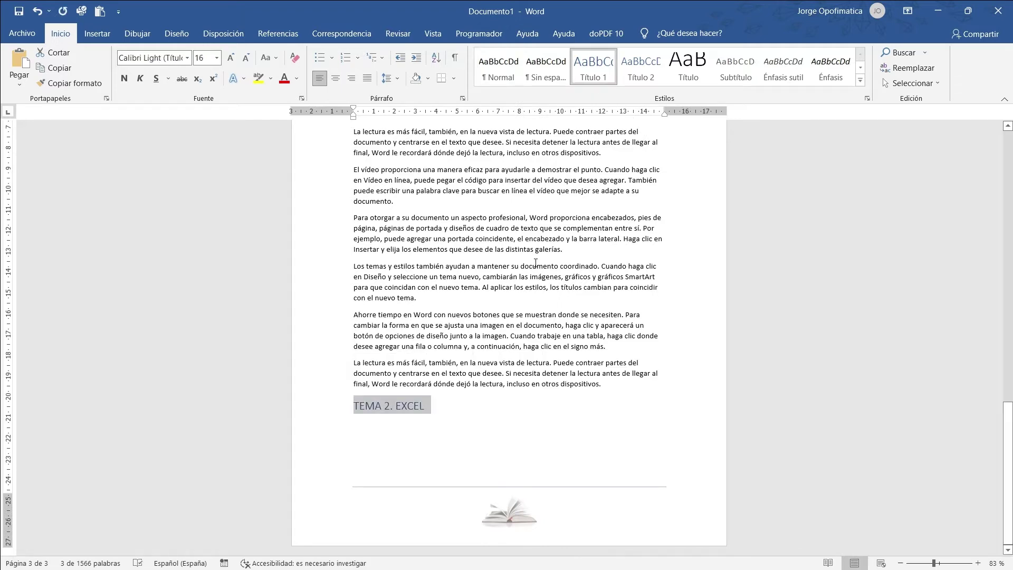
key(End)
key(Return)
text(RAND()
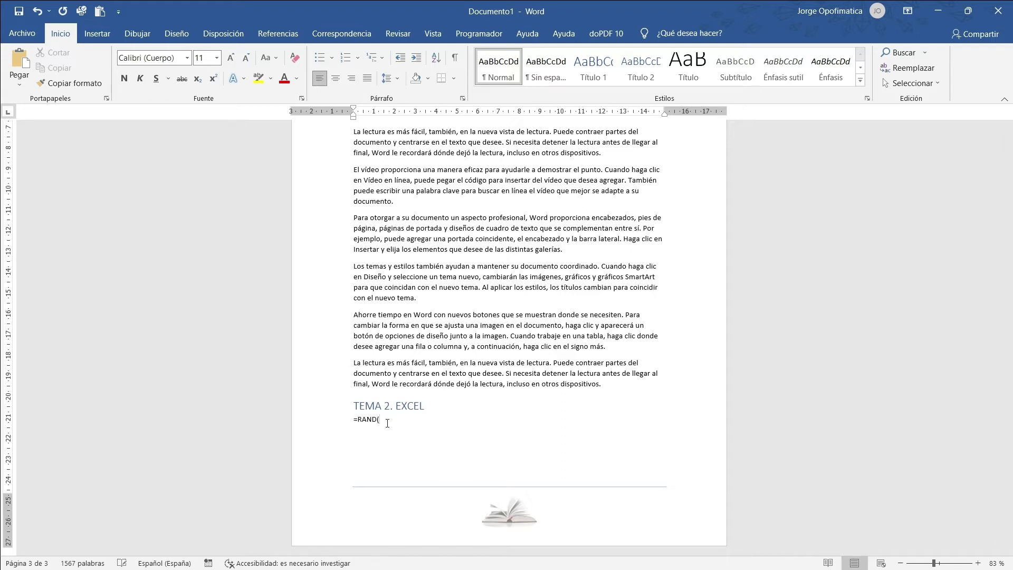
text(20)
key(Return)
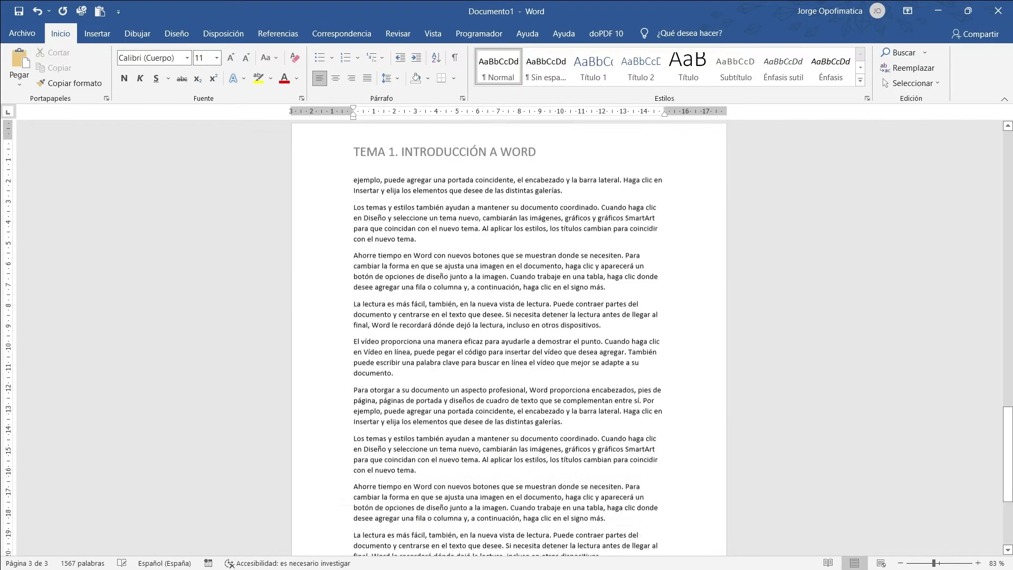
Step: Insert a Página siguiente section break before TEMA 2. EXCEL
scroll(571, 342, up, 8)
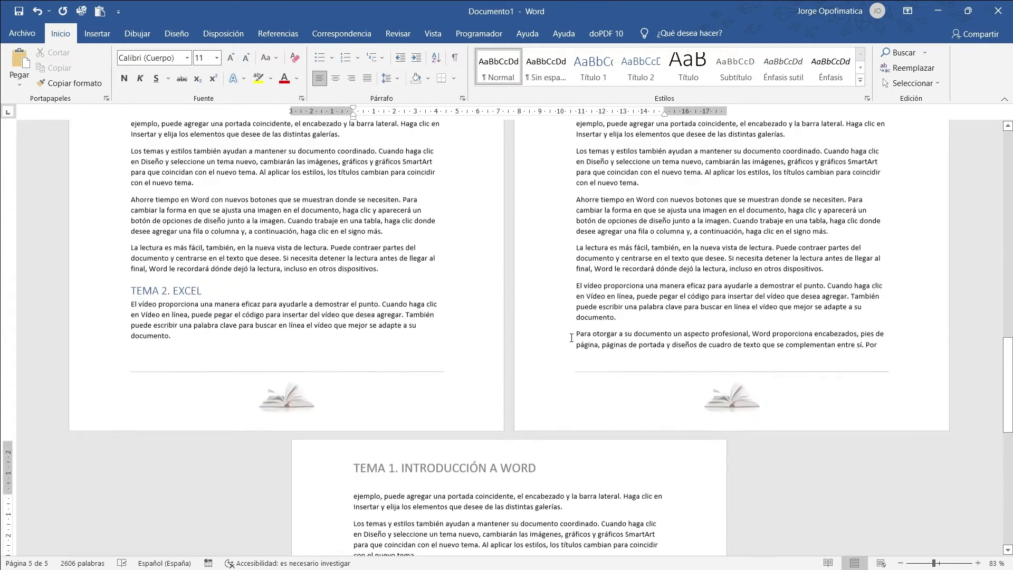
click(222, 401)
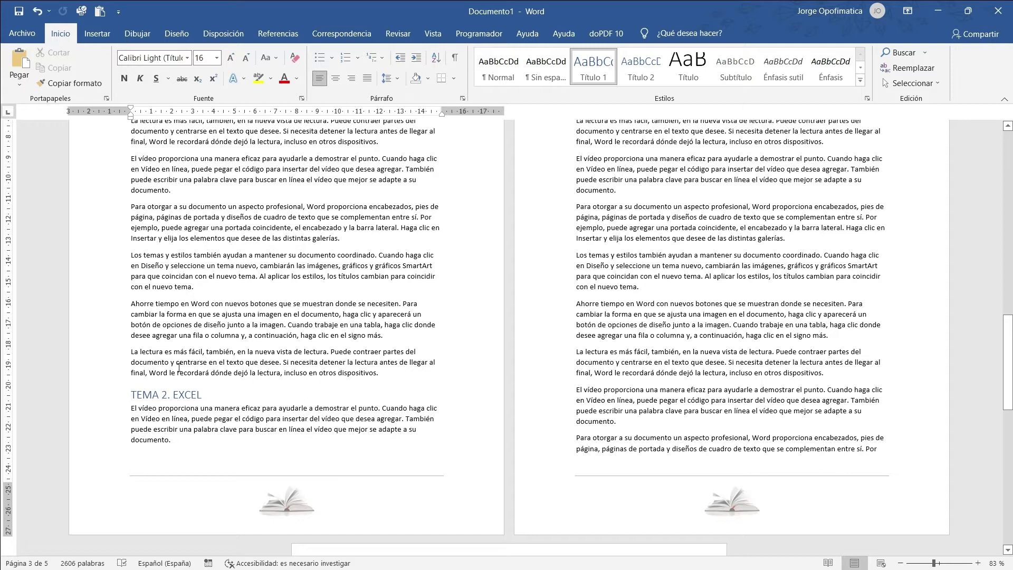
click(224, 34)
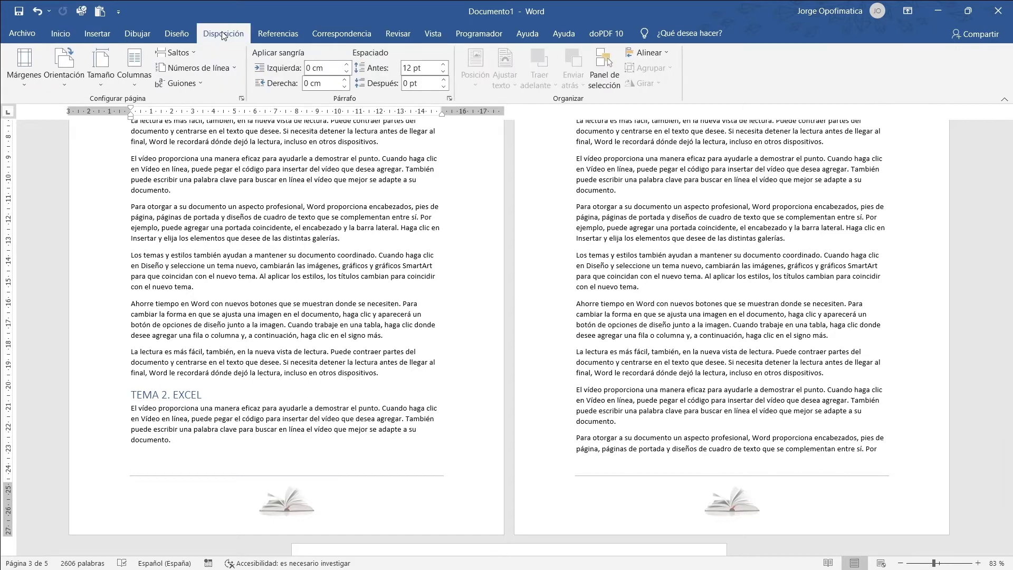
click(189, 53)
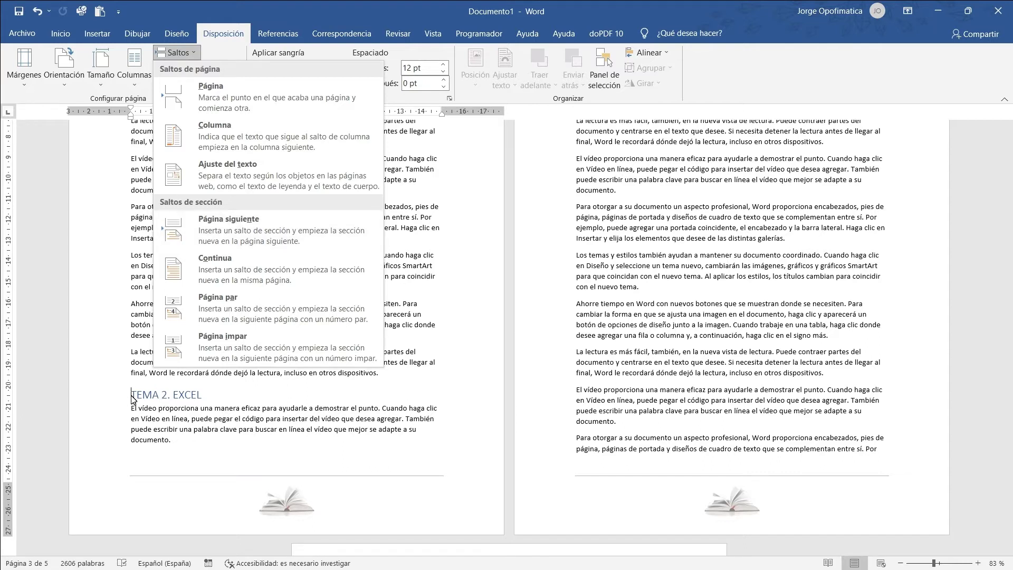
click(231, 234)
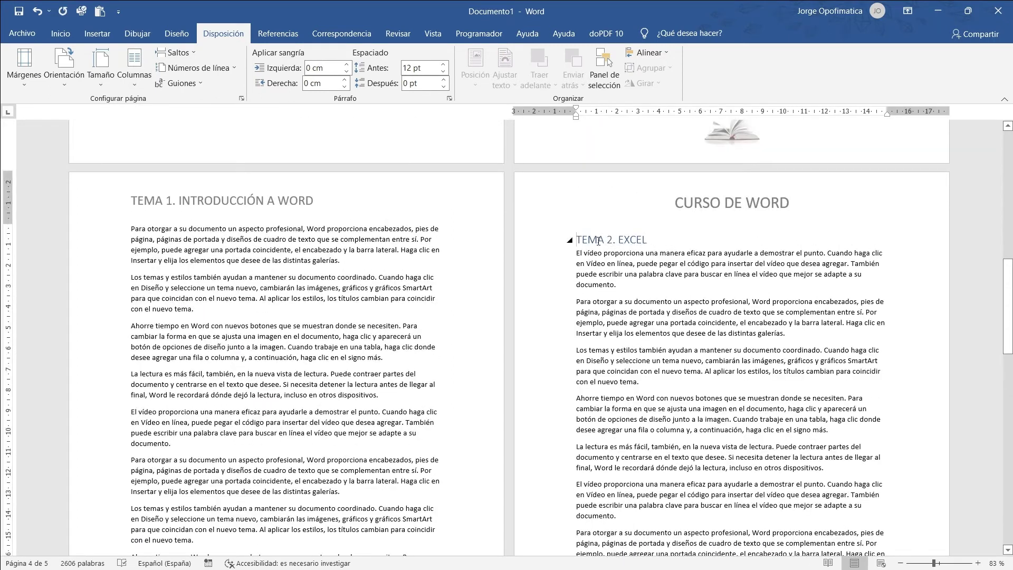
Step: Show the ¶ formatting marks to check the break, then hide them again
click(61, 35)
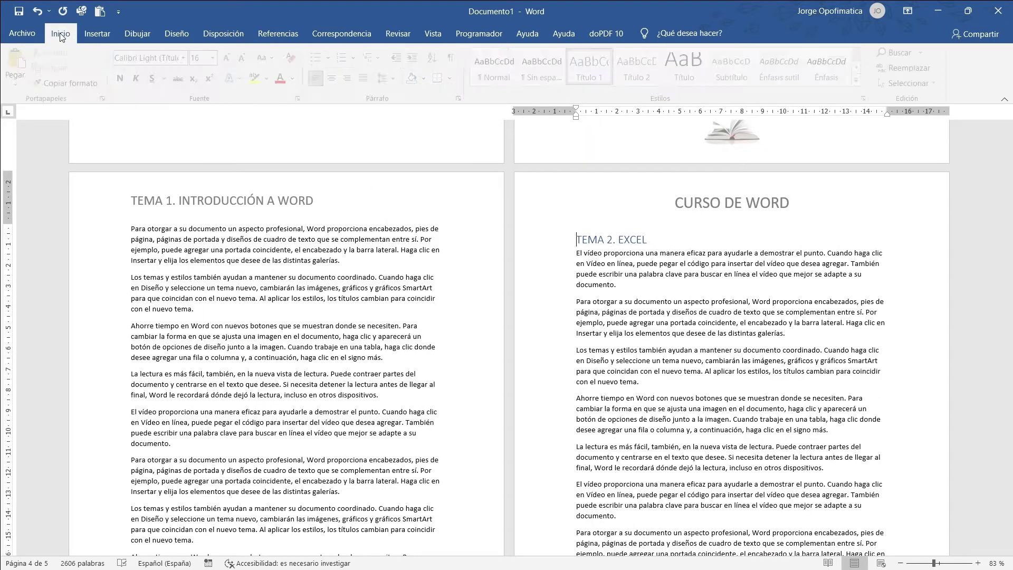
click(455, 57)
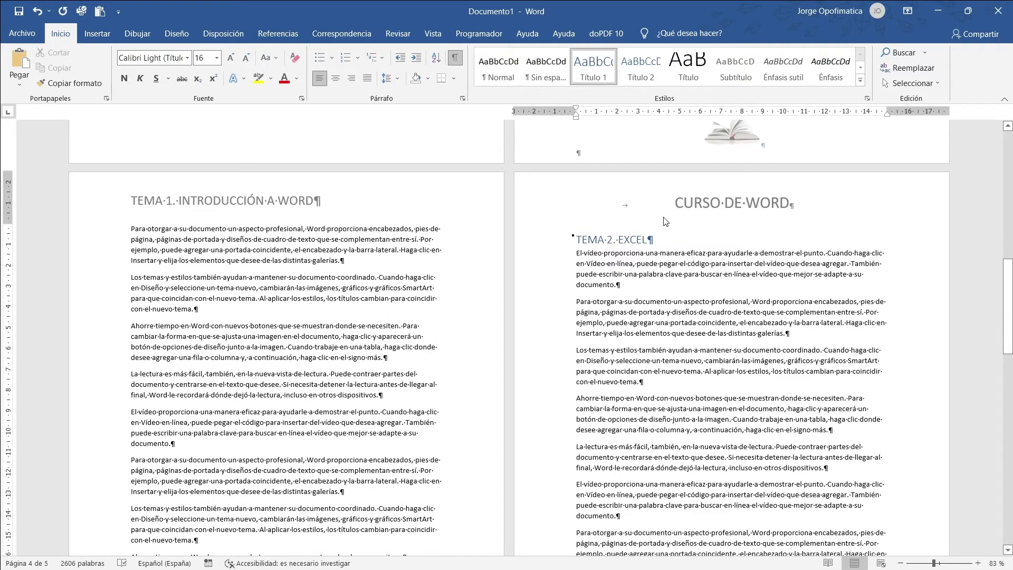
scroll(667, 268, down, 2)
scroll(452, 424, down, 2)
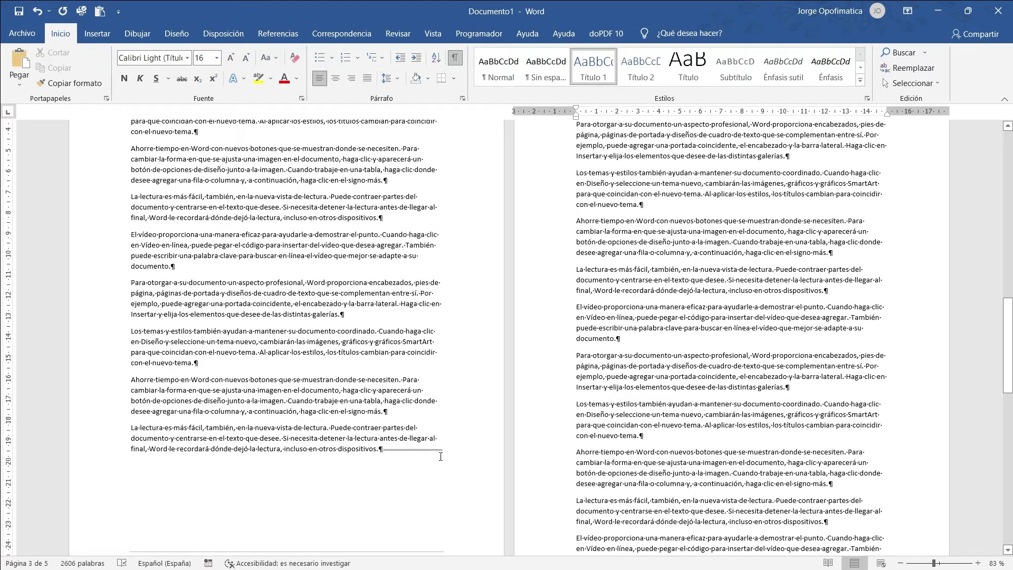
key(ctrl+shift+8)
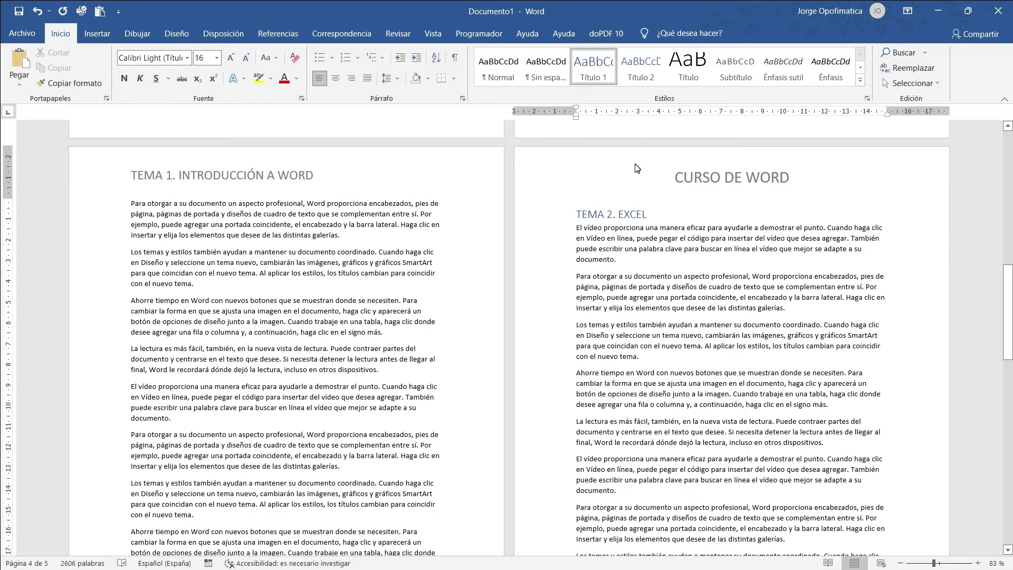
Step: Uncheck Primera página diferente in the header of the TEMA 2 section's page
double_click(637, 169)
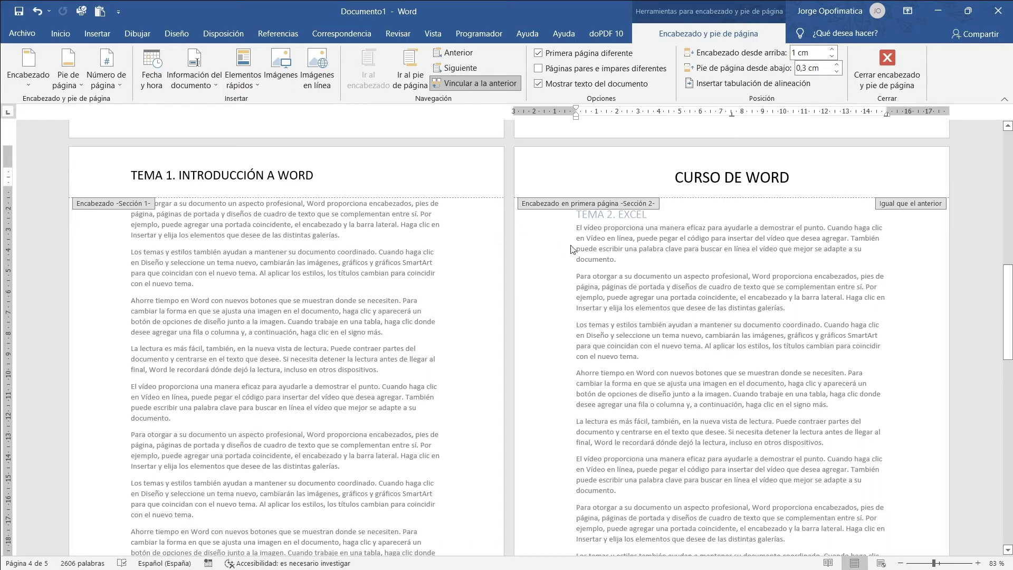
click(539, 55)
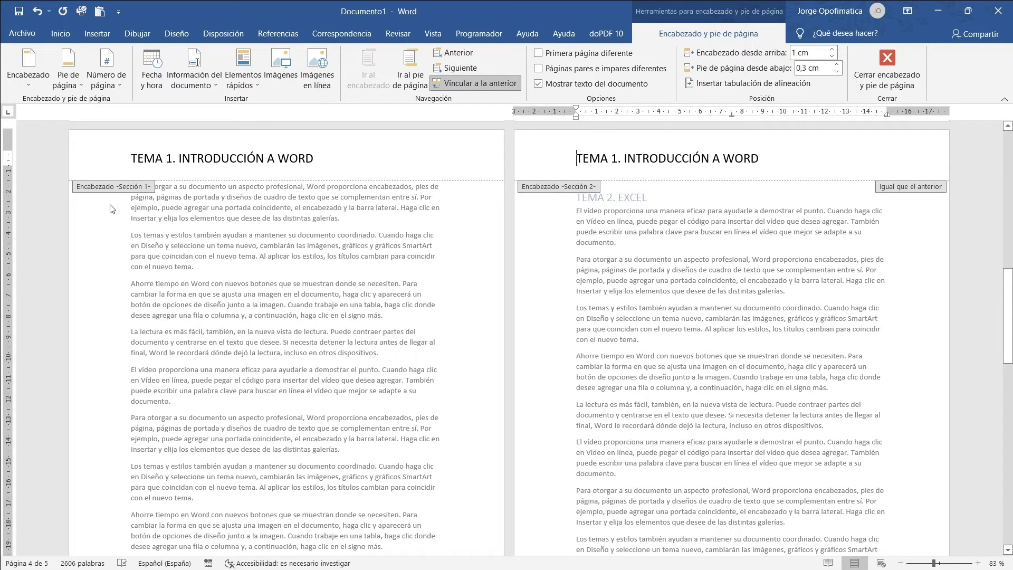
scroll(530, 305, down, 1)
mouse_move(601, 197)
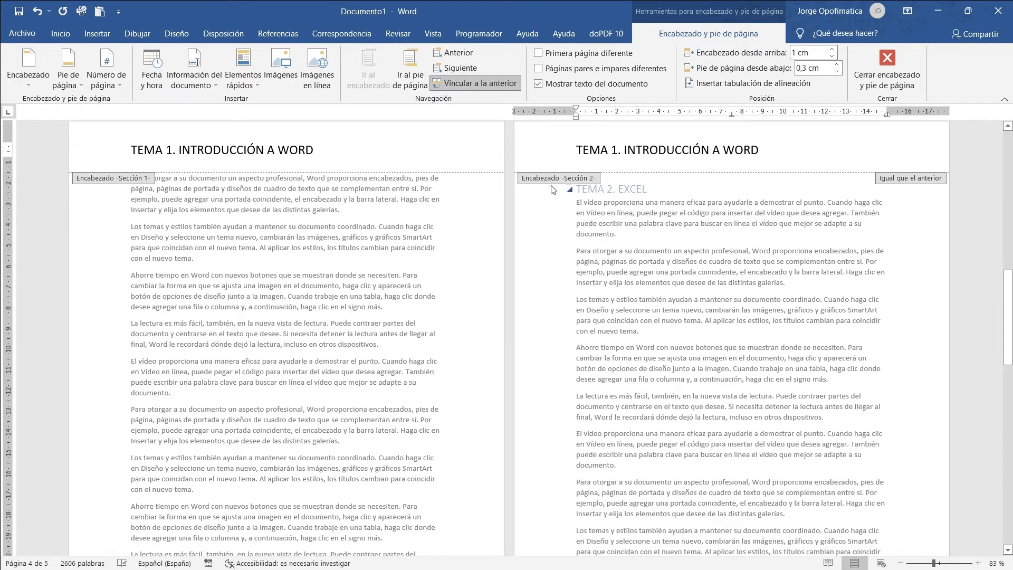
scroll(477, 208, up, 2)
scroll(488, 216, up, 4)
scroll(502, 227, up, 4)
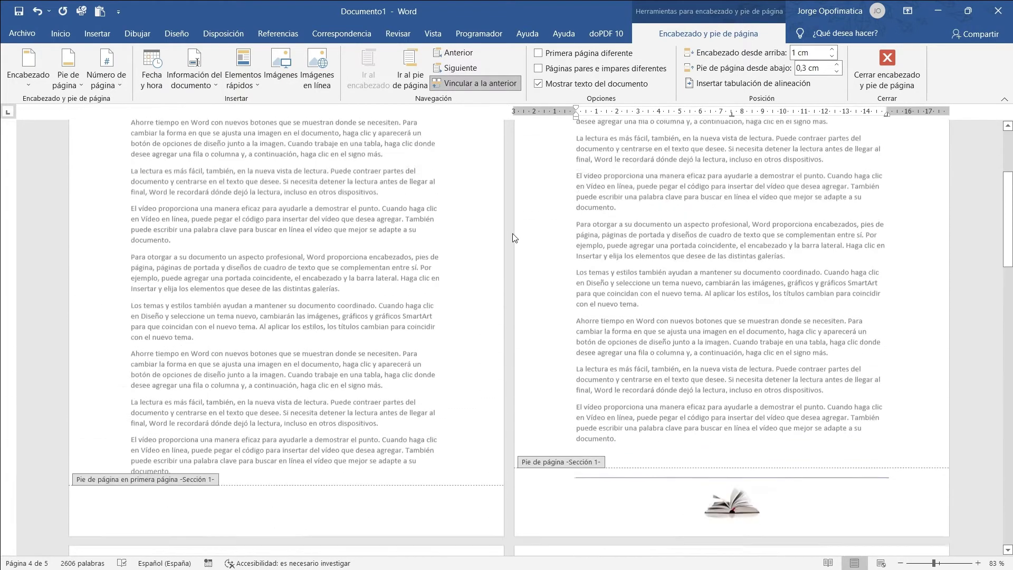
scroll(512, 235, up, 3)
scroll(514, 238, up, 1)
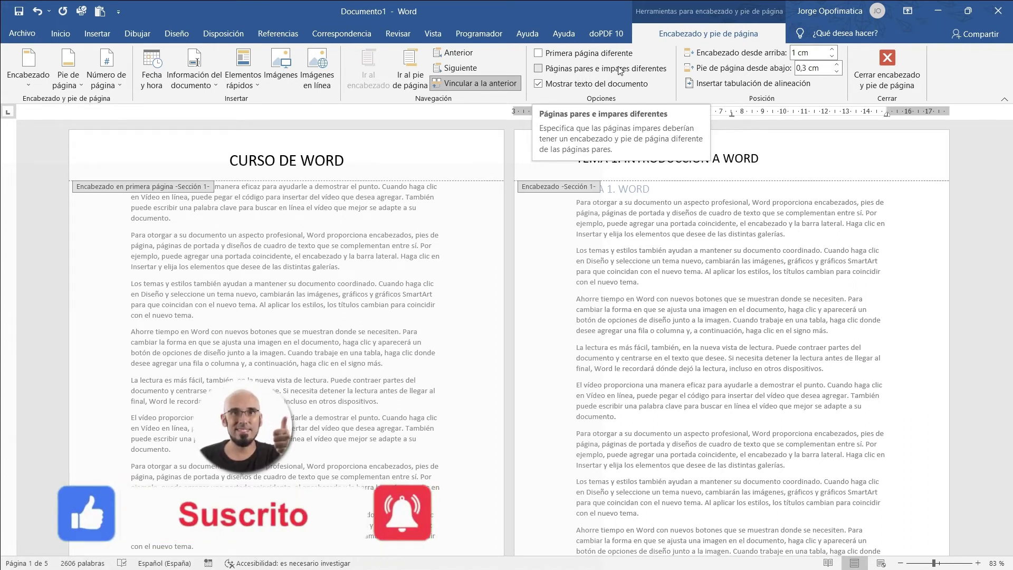
Step: Turn Páginas pares e impares diferentes on, then back off
click(539, 68)
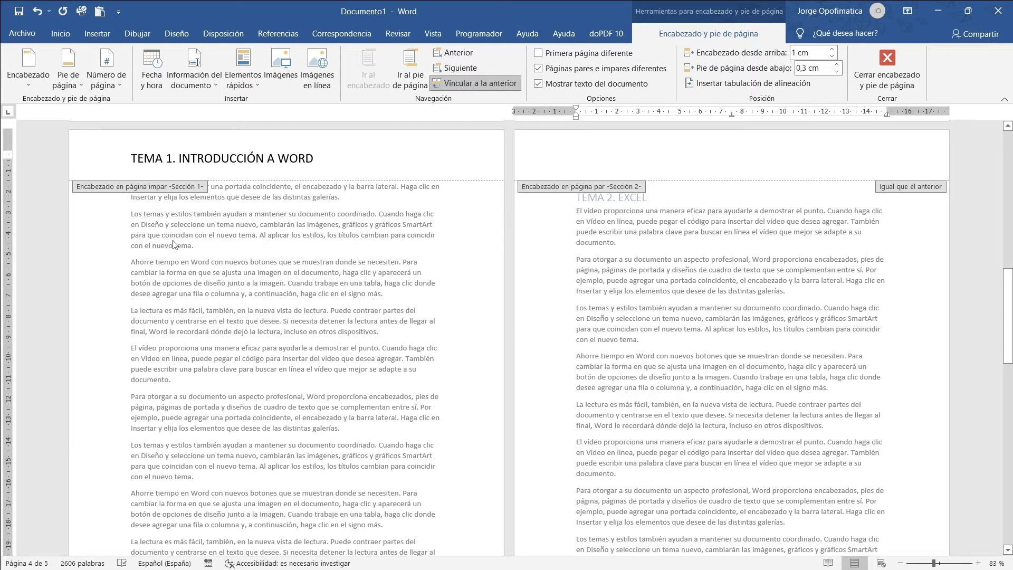
scroll(158, 327, down, 6)
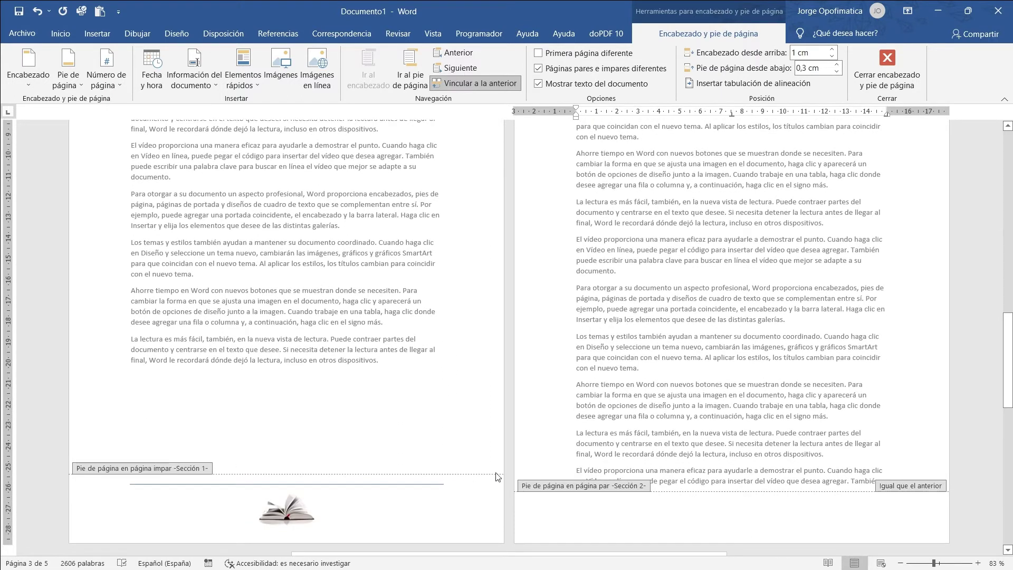
click(539, 69)
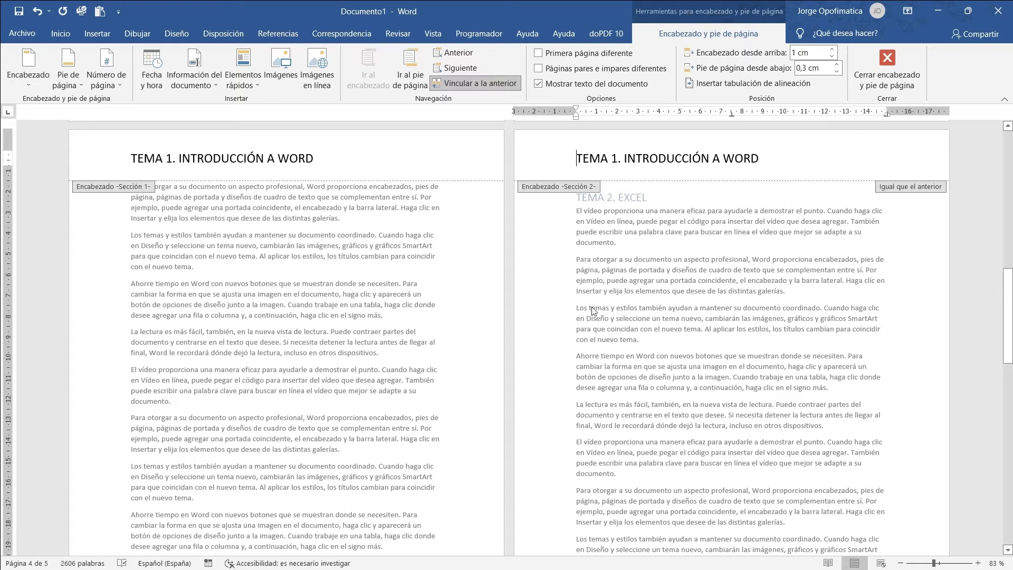
Step: Hide and then show the document text to check that page 4's header still reads the Word topic
click(538, 84)
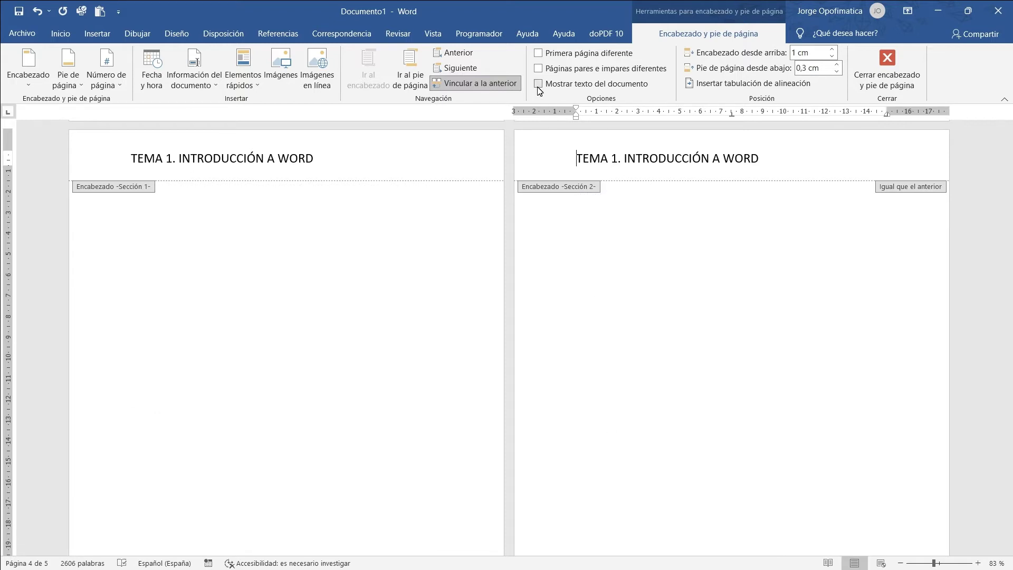
click(538, 84)
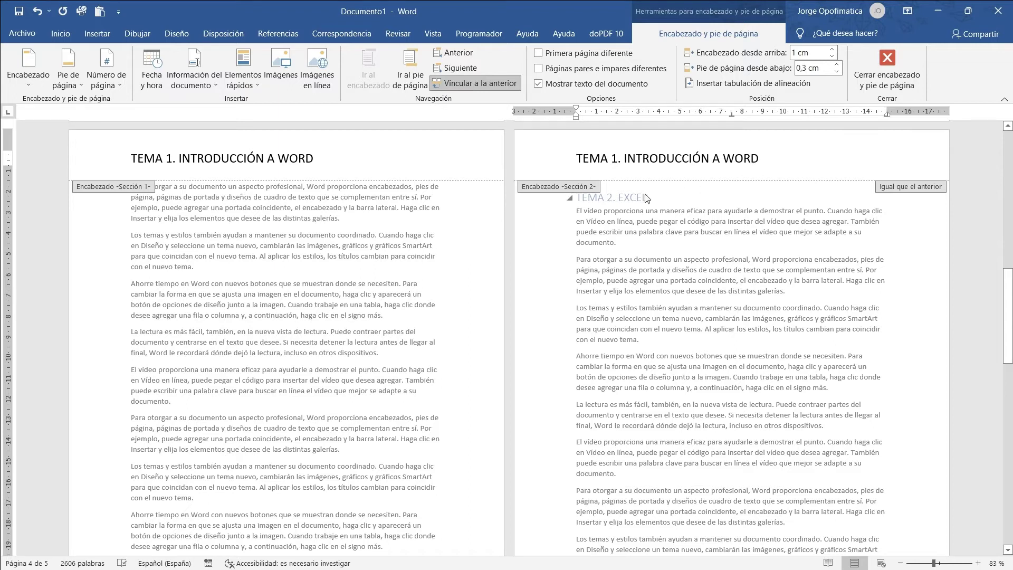
Step: Change the page 4 header to 'TEMA 2. INTRODUCCIÓN A EXCEL'
double_click(618, 158)
text(2)
double_click(736, 157)
text(EXCEL)
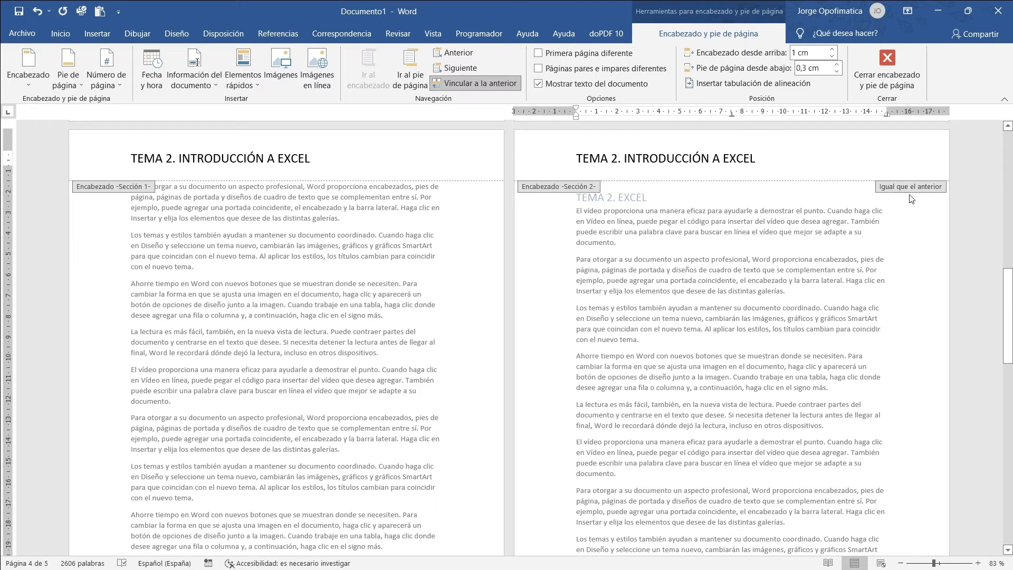
Step: Unlink Section 2's header from the previous section and change page 3's header back to WORD
click(471, 84)
click(355, 163)
drag(311, 158, 284, 161)
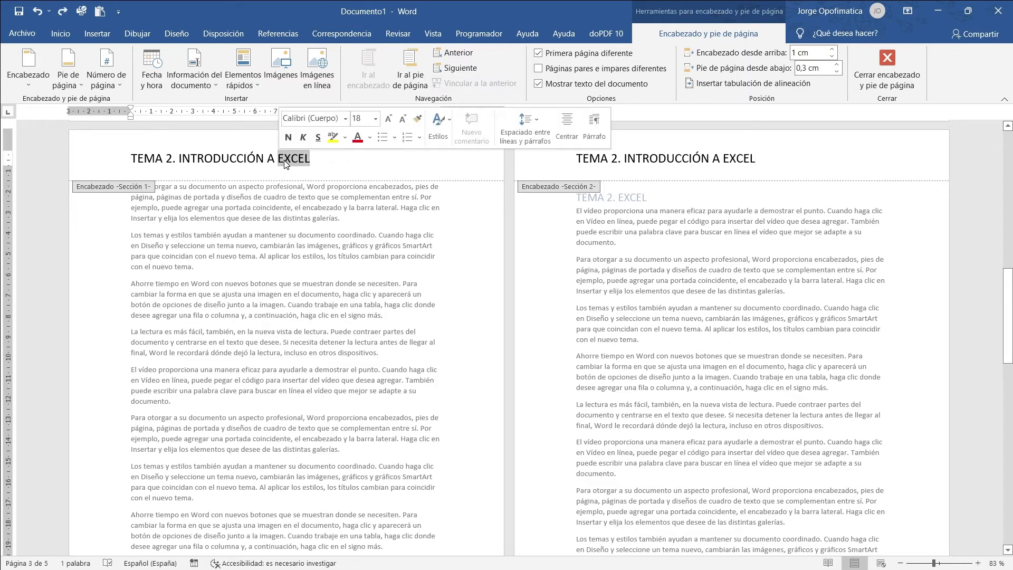
text(WORD)
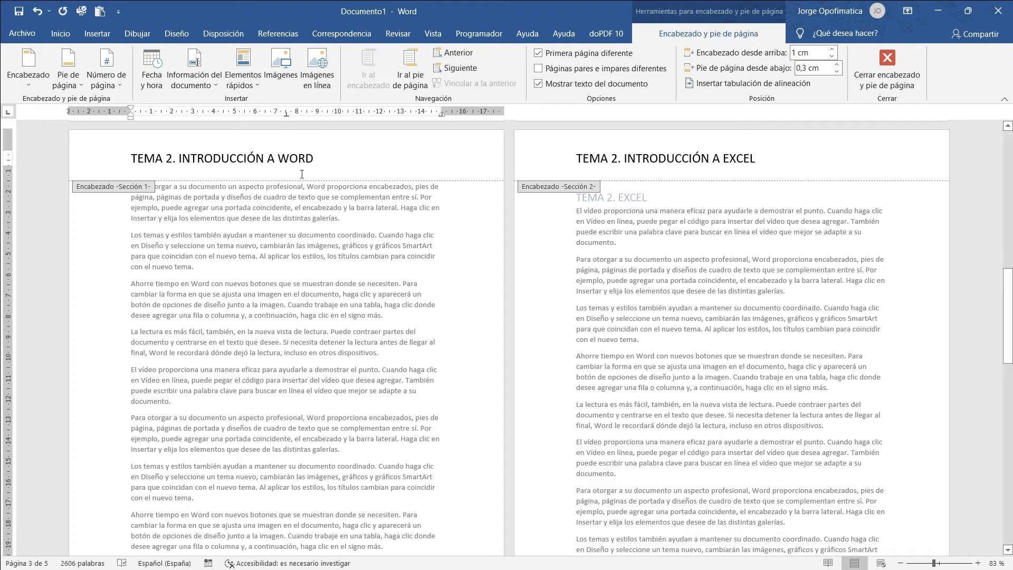
key(BackSpace)
Step: Set page 3's topic number back to 1, exit header editing and scroll up
text(1)
double_click(330, 236)
scroll(329, 197, up, 2)
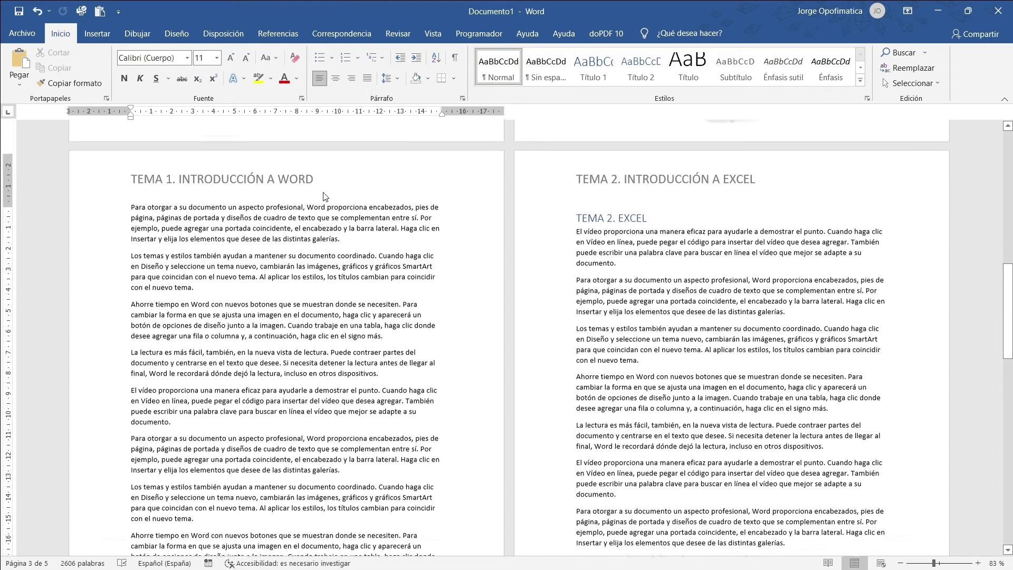
scroll(337, 203, up, 5)
scroll(346, 208, up, 5)
scroll(351, 214, up, 3)
scroll(349, 203, up, 1)
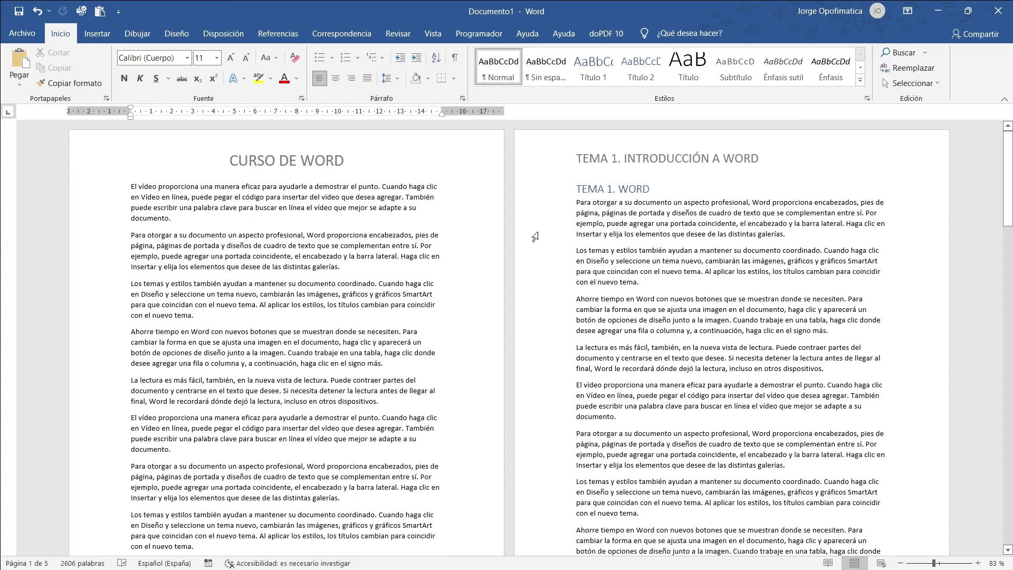
Step: Scroll down through the pages to check the TEMA 1 Word and TEMA 2 Excel headers
scroll(402, 298, down, 5)
scroll(402, 298, down, 5)
scroll(402, 298, down, 5)
scroll(402, 298, down, 2)
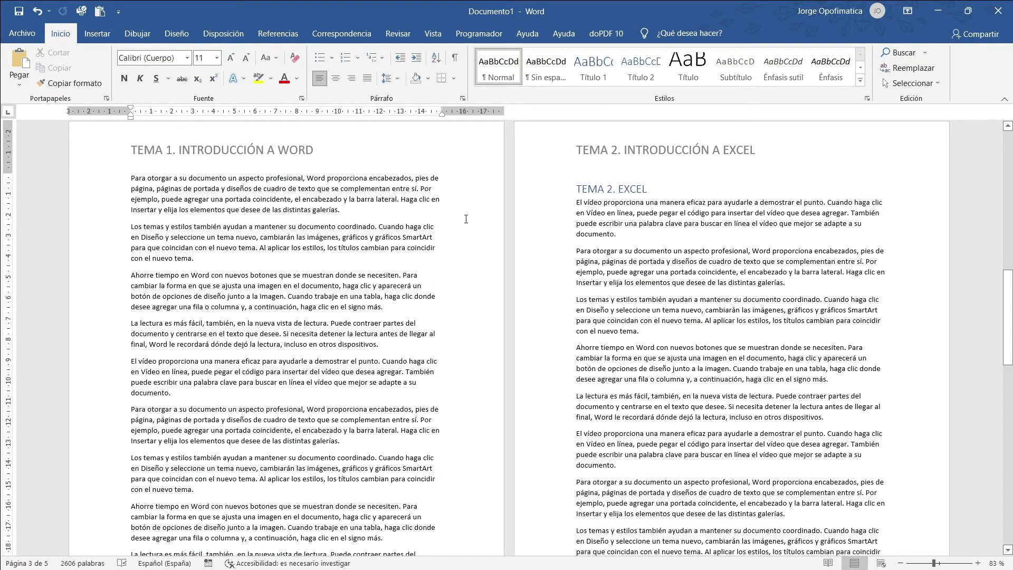
scroll(466, 218, down, 2)
scroll(459, 227, down, 1)
scroll(451, 232, down, 2)
scroll(444, 239, down, 1)
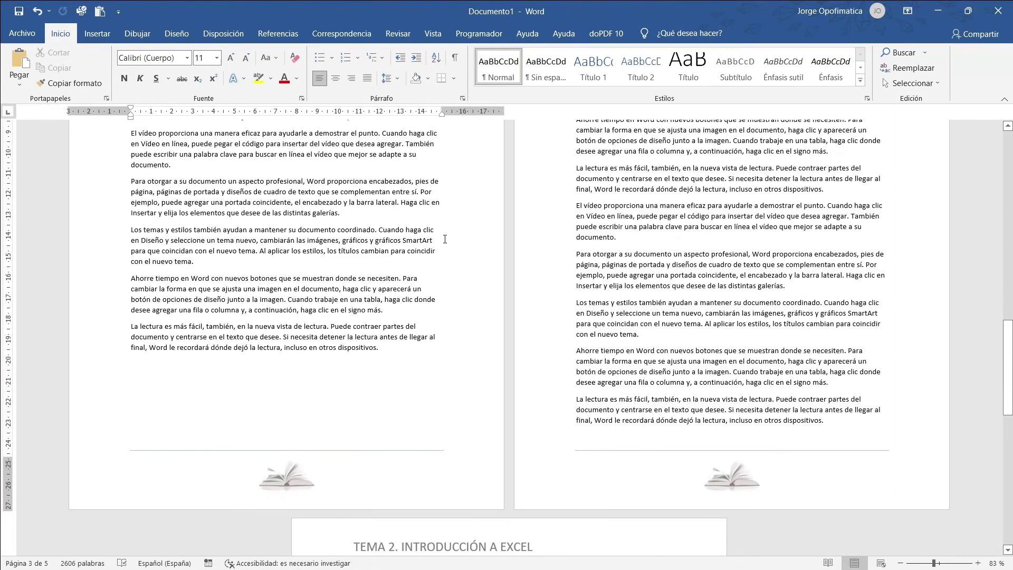
Step: Delete the book image from the footers and unlink Section 2's footer from Section 1
double_click(215, 482)
click(288, 474)
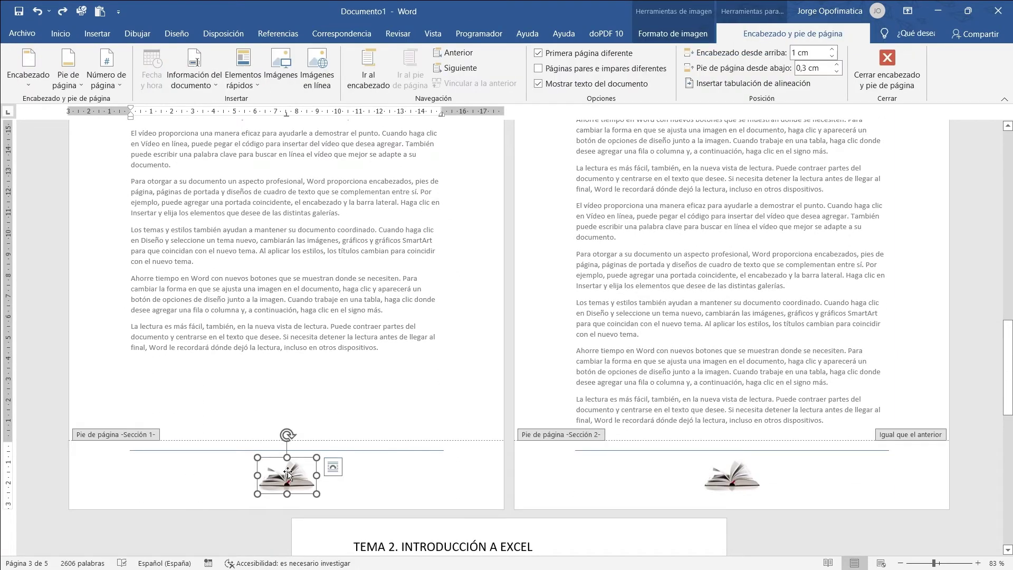
key(Delete)
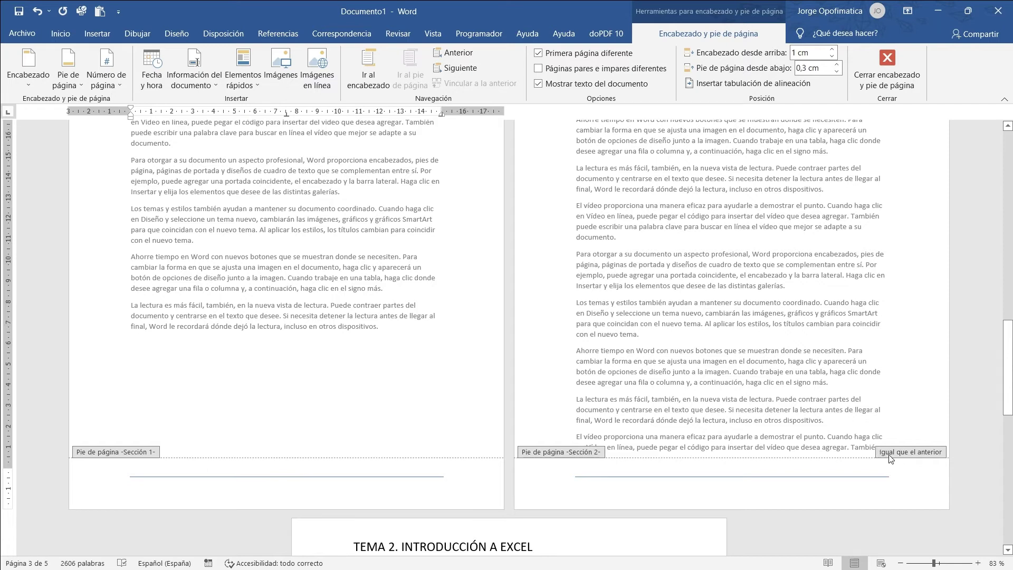
click(741, 473)
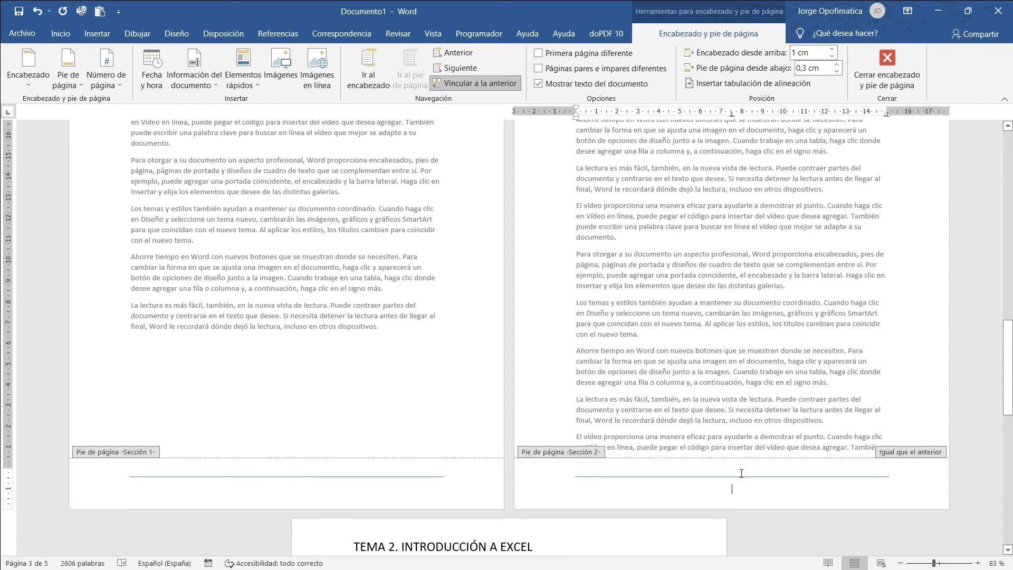
click(476, 86)
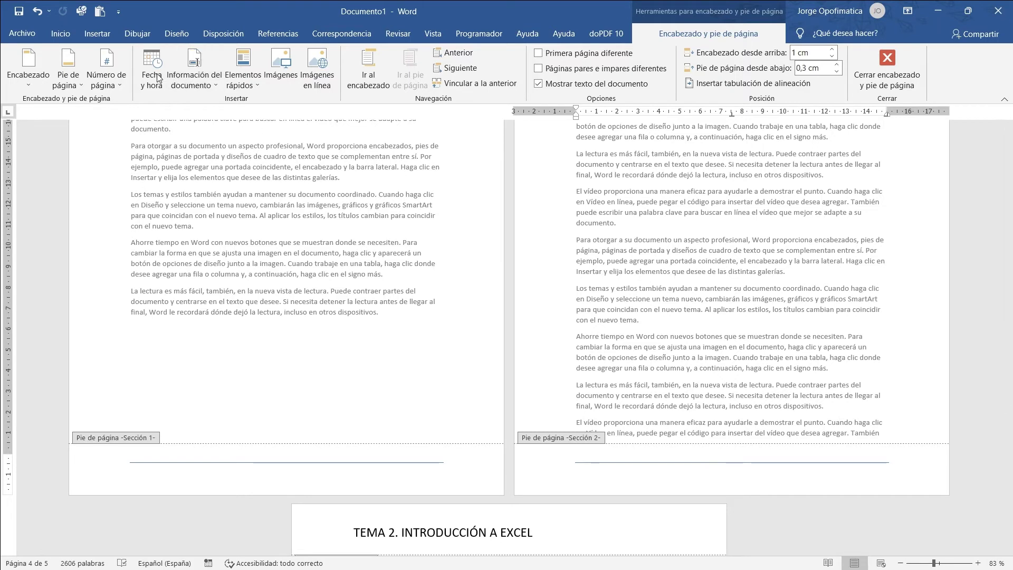
Step: Insert the bold 'Números en negrita 1' Página X de Y number in Section 2's footer
click(109, 85)
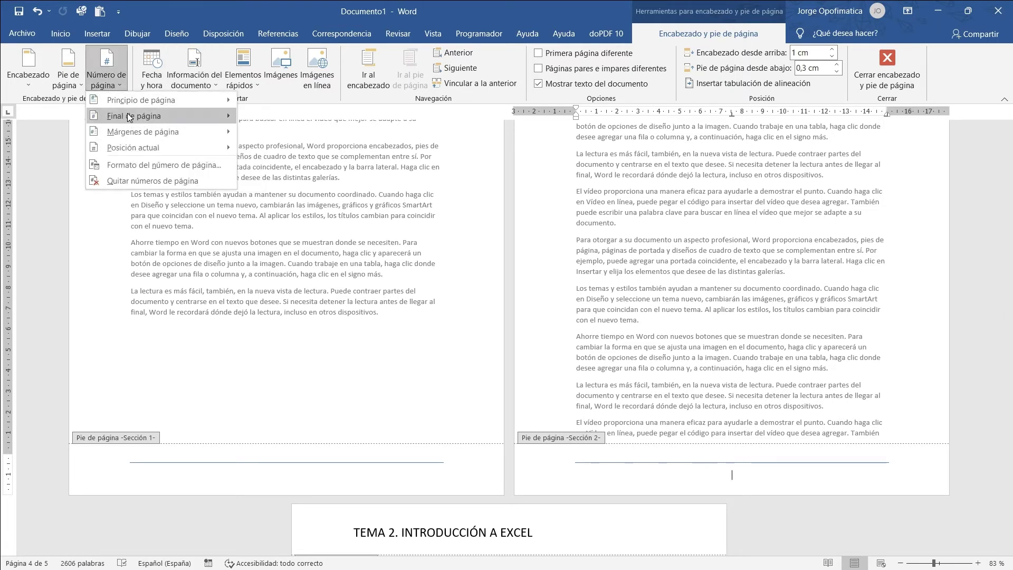
scroll(339, 278, down, 3)
scroll(340, 277, down, 3)
scroll(340, 277, down, 3)
scroll(341, 277, down, 3)
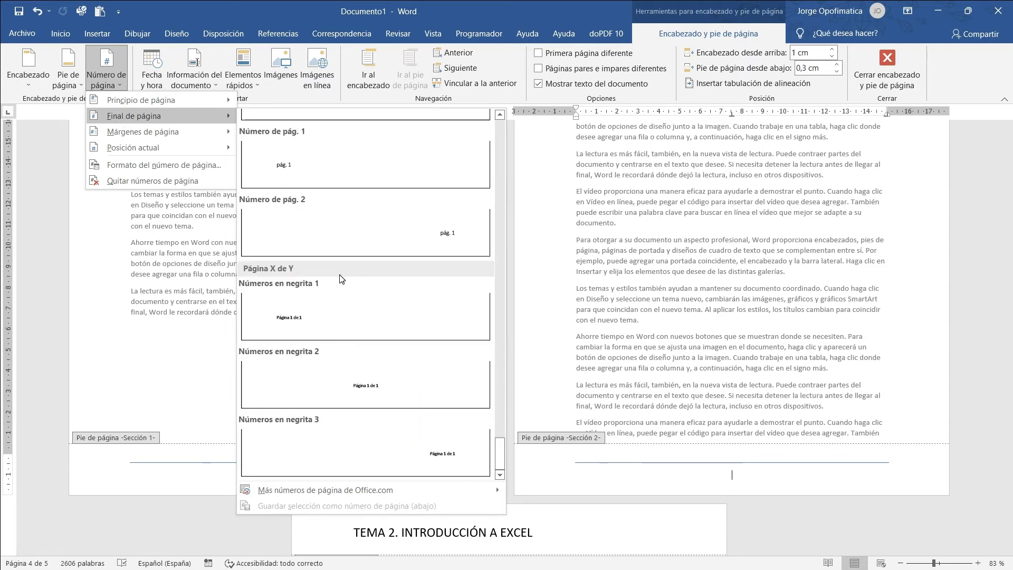
click(302, 327)
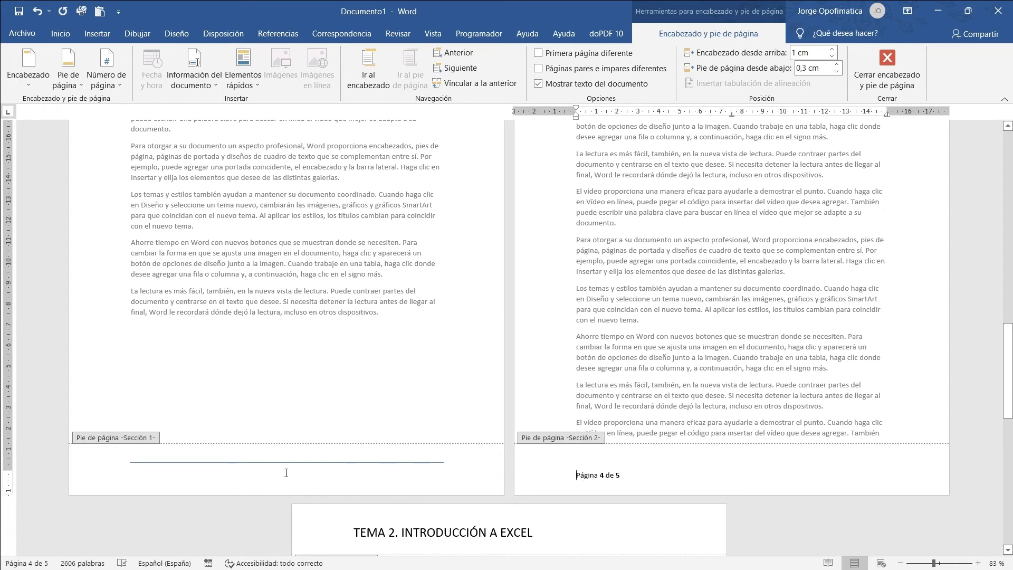
double_click(116, 478)
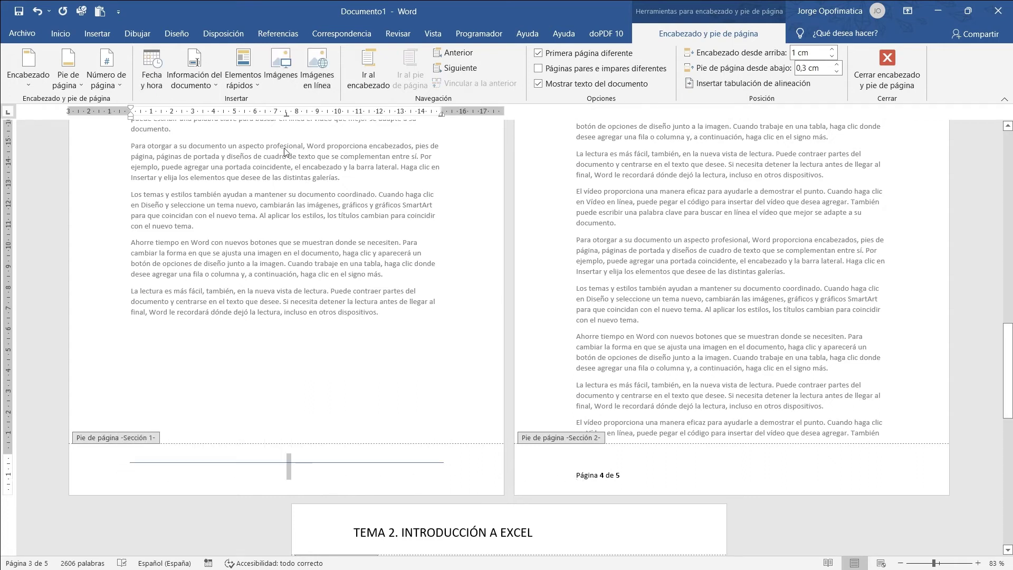
Step: Add the right-aligned 'Números en negrita 3' number to Section 1's footer, showing Página 3 de 5
click(98, 88)
mouse_move(134, 116)
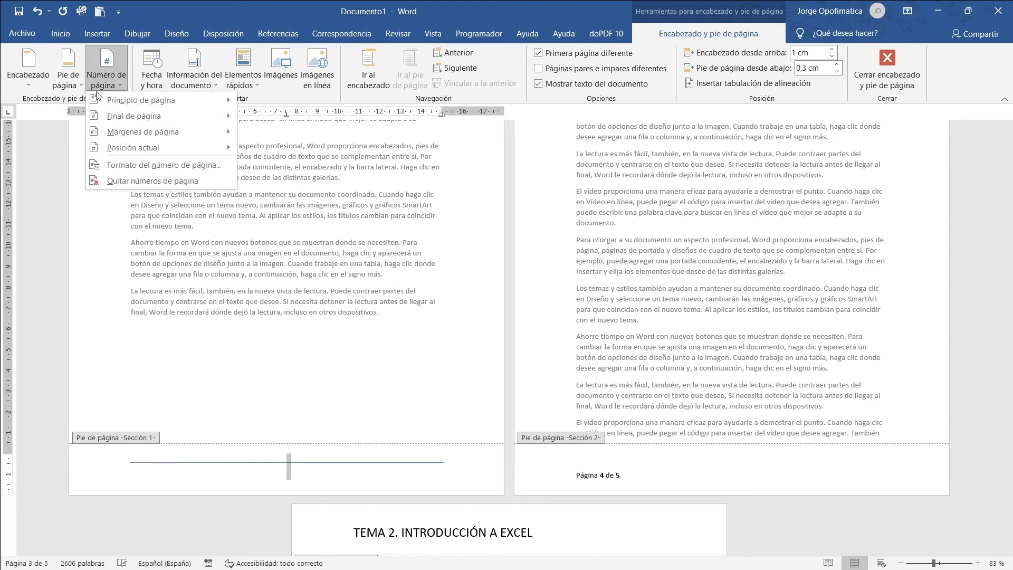
scroll(351, 235, down, 5)
scroll(353, 269, down, 5)
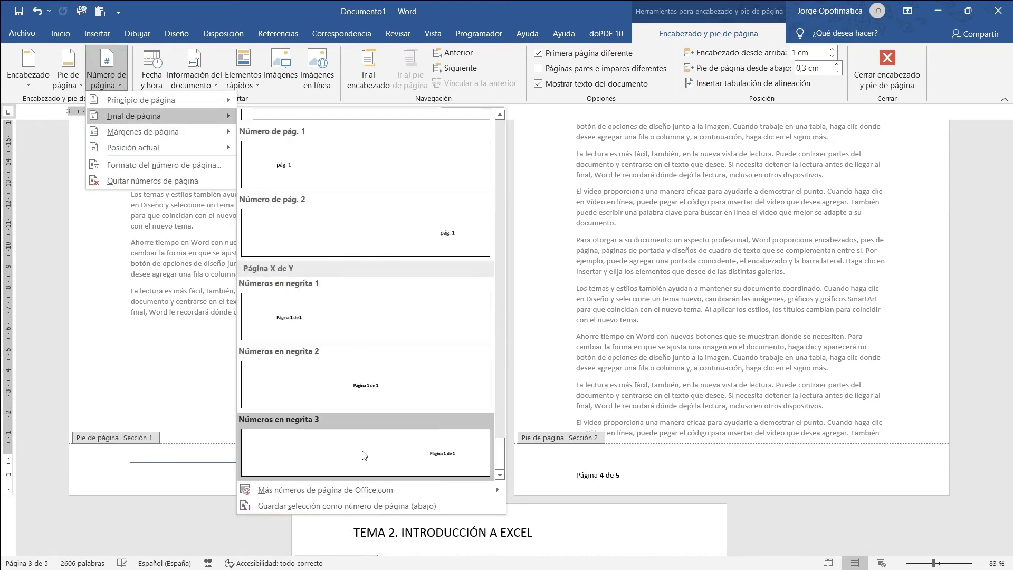
click(402, 452)
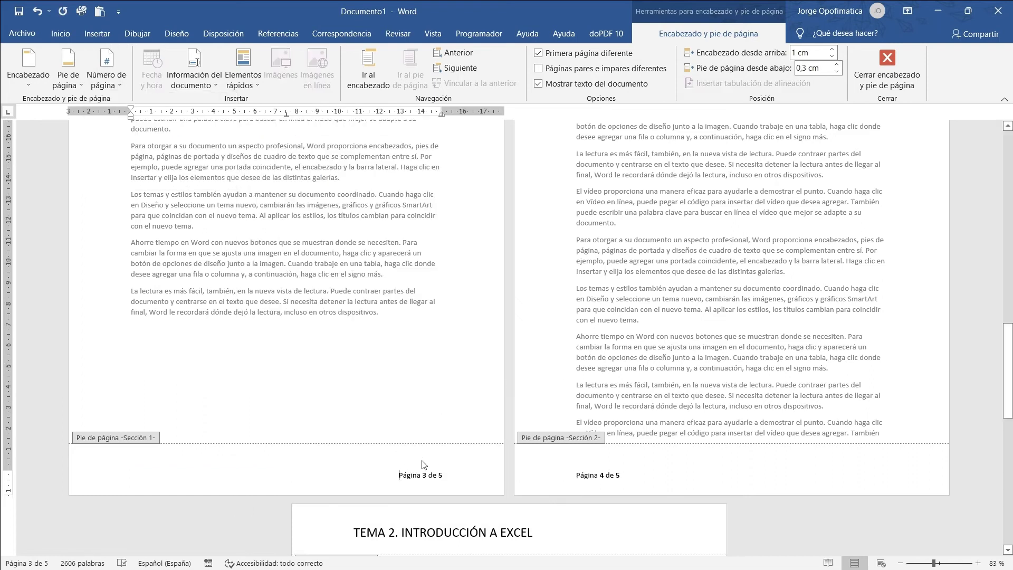
scroll(460, 396, up, 1)
scroll(460, 394, up, 6)
scroll(460, 393, up, 3)
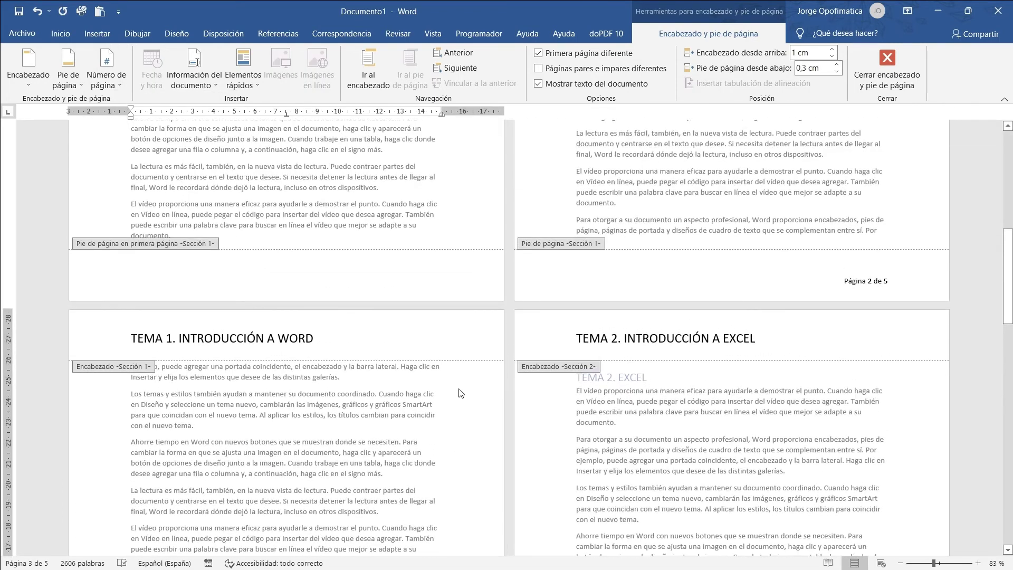
scroll(673, 365, down, 2)
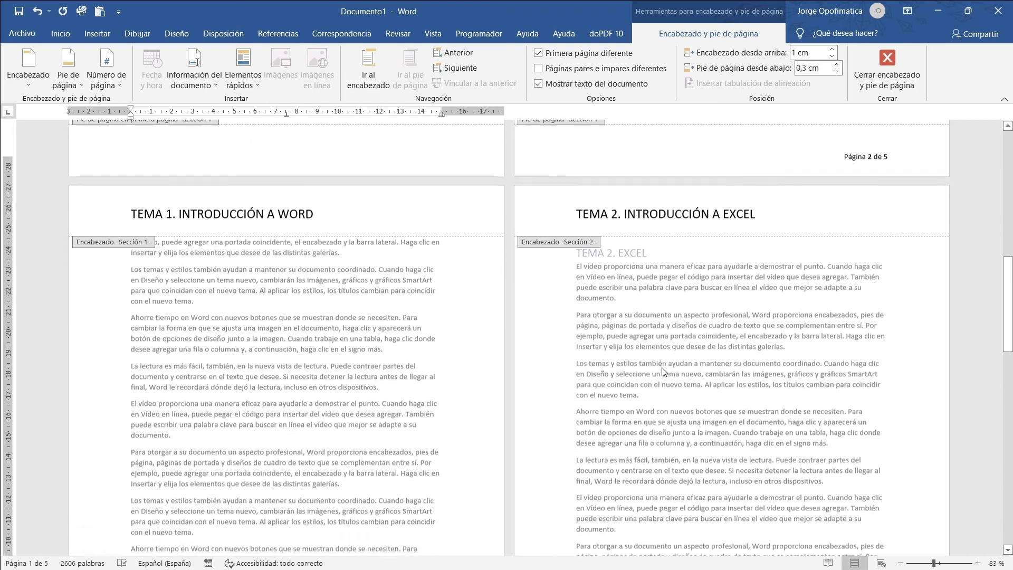
scroll(670, 367, down, 3)
scroll(664, 369, down, 4)
scroll(658, 371, down, 1)
scroll(658, 371, down, 3)
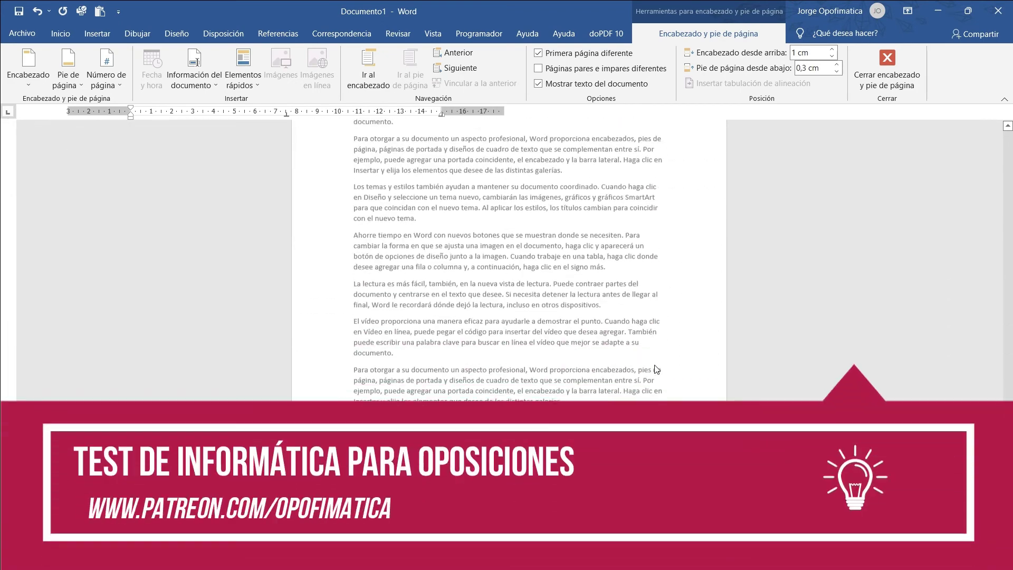
scroll(655, 369, down, 3)
Step: Leave footer editing, scroll up to page 1 and edit its blank first-page footer
double_click(657, 369)
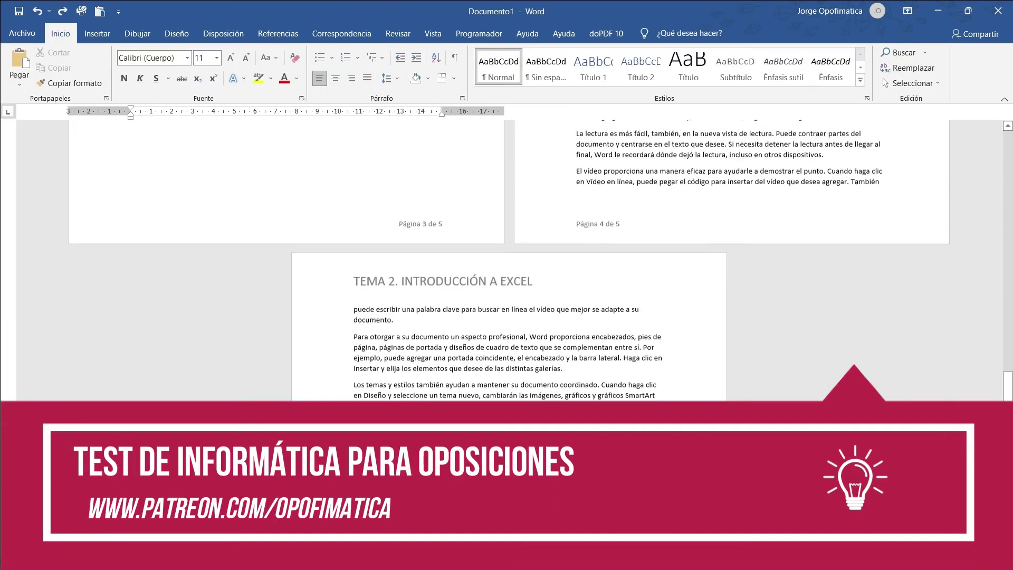
scroll(595, 416, up, 4)
scroll(421, 427, up, 2)
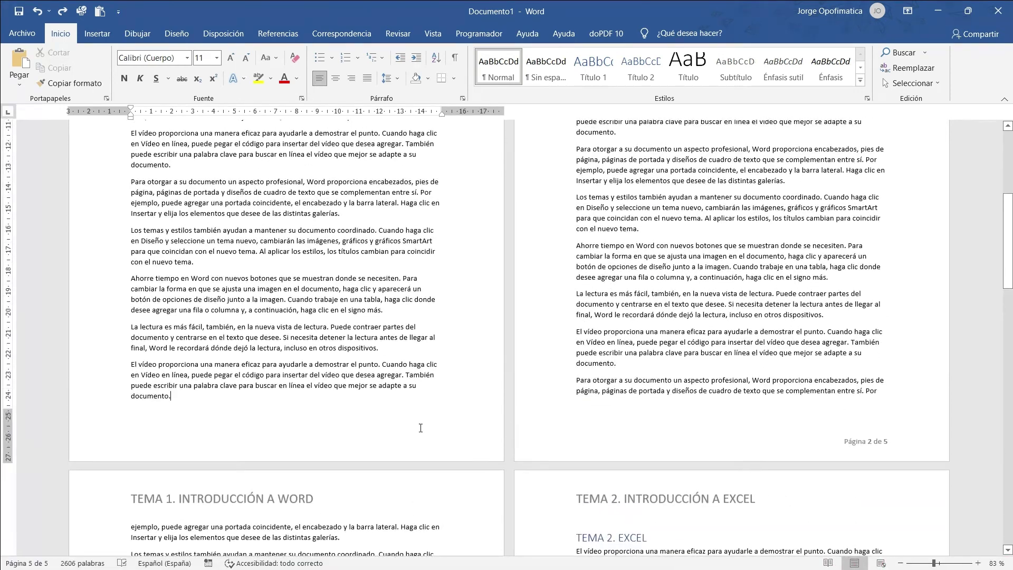
double_click(447, 426)
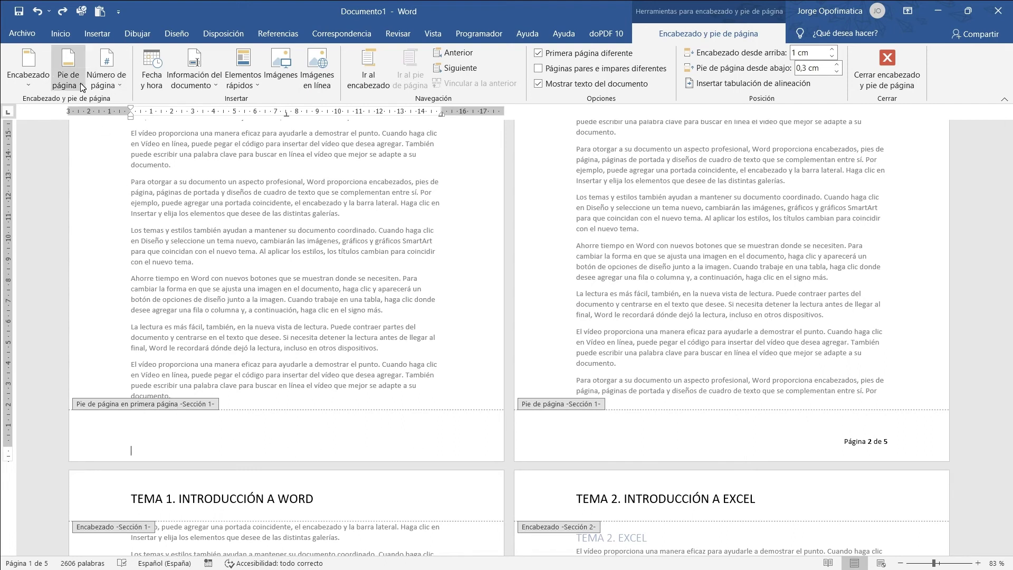
Step: Insert the bold 'Números en negrita 1' number in page 1's footer, giving Página 1 de 5
click(96, 84)
scroll(370, 264, down, 5)
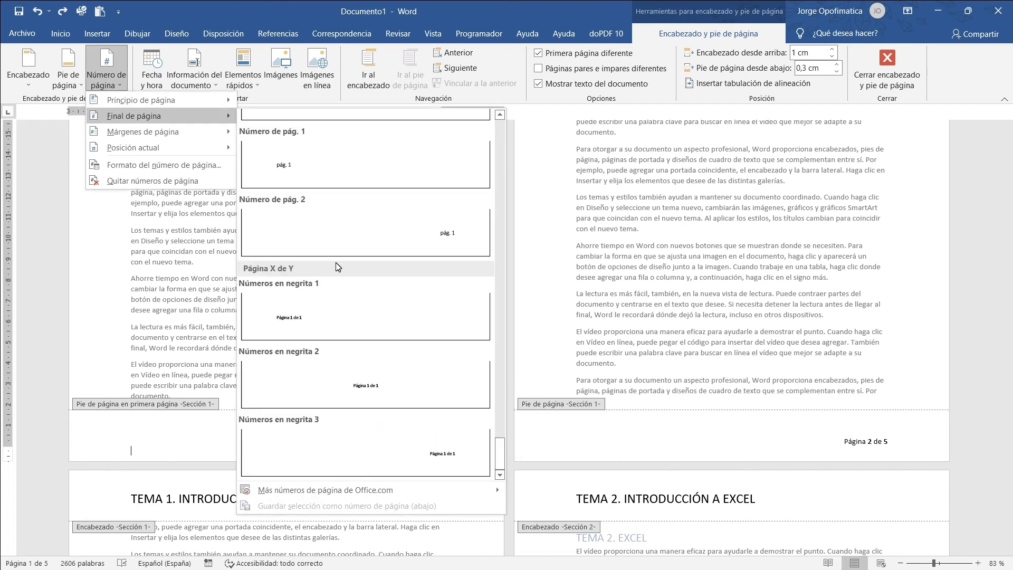
click(285, 310)
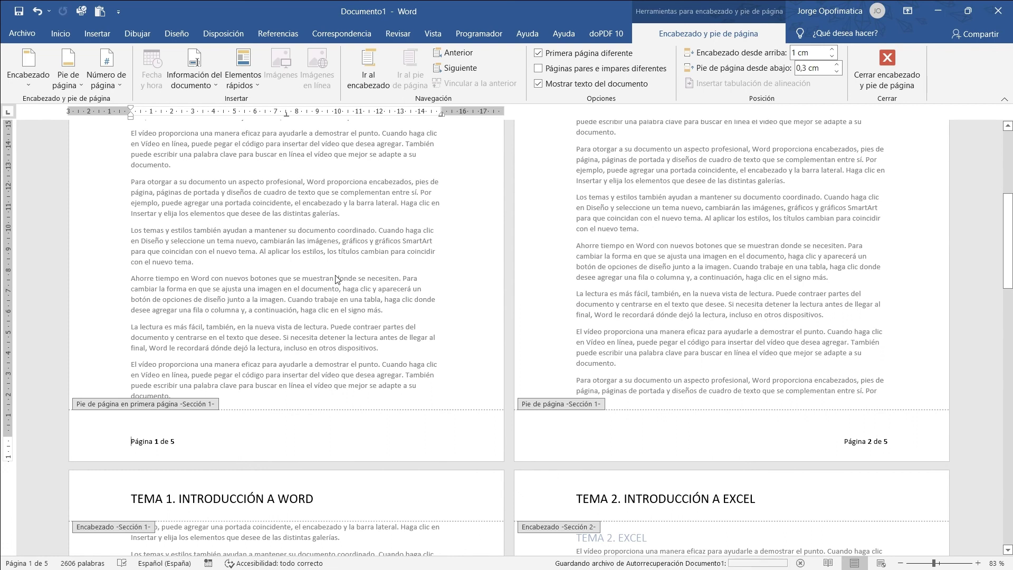
Step: Switch to the Insertar ribbon tab
click(102, 41)
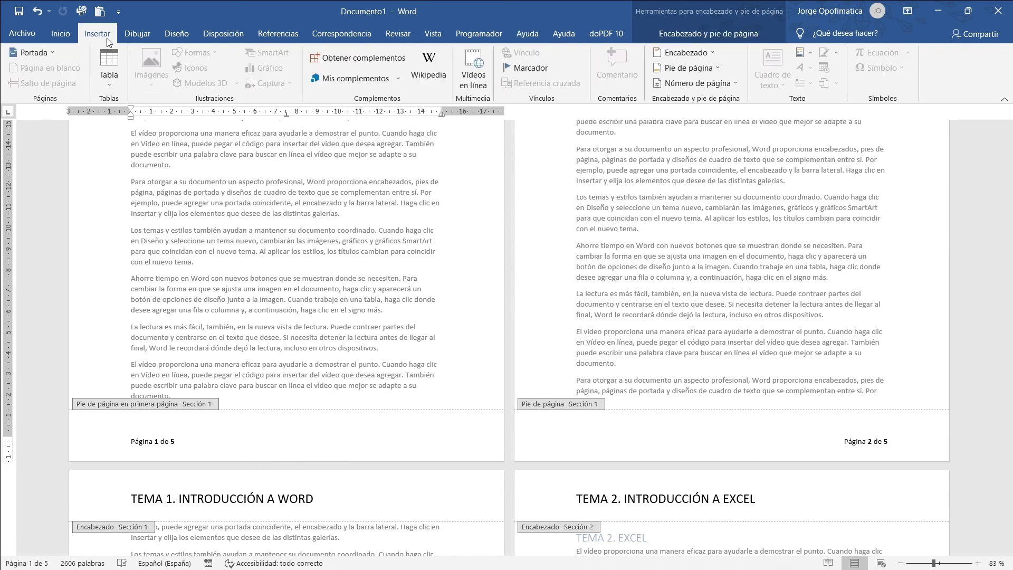